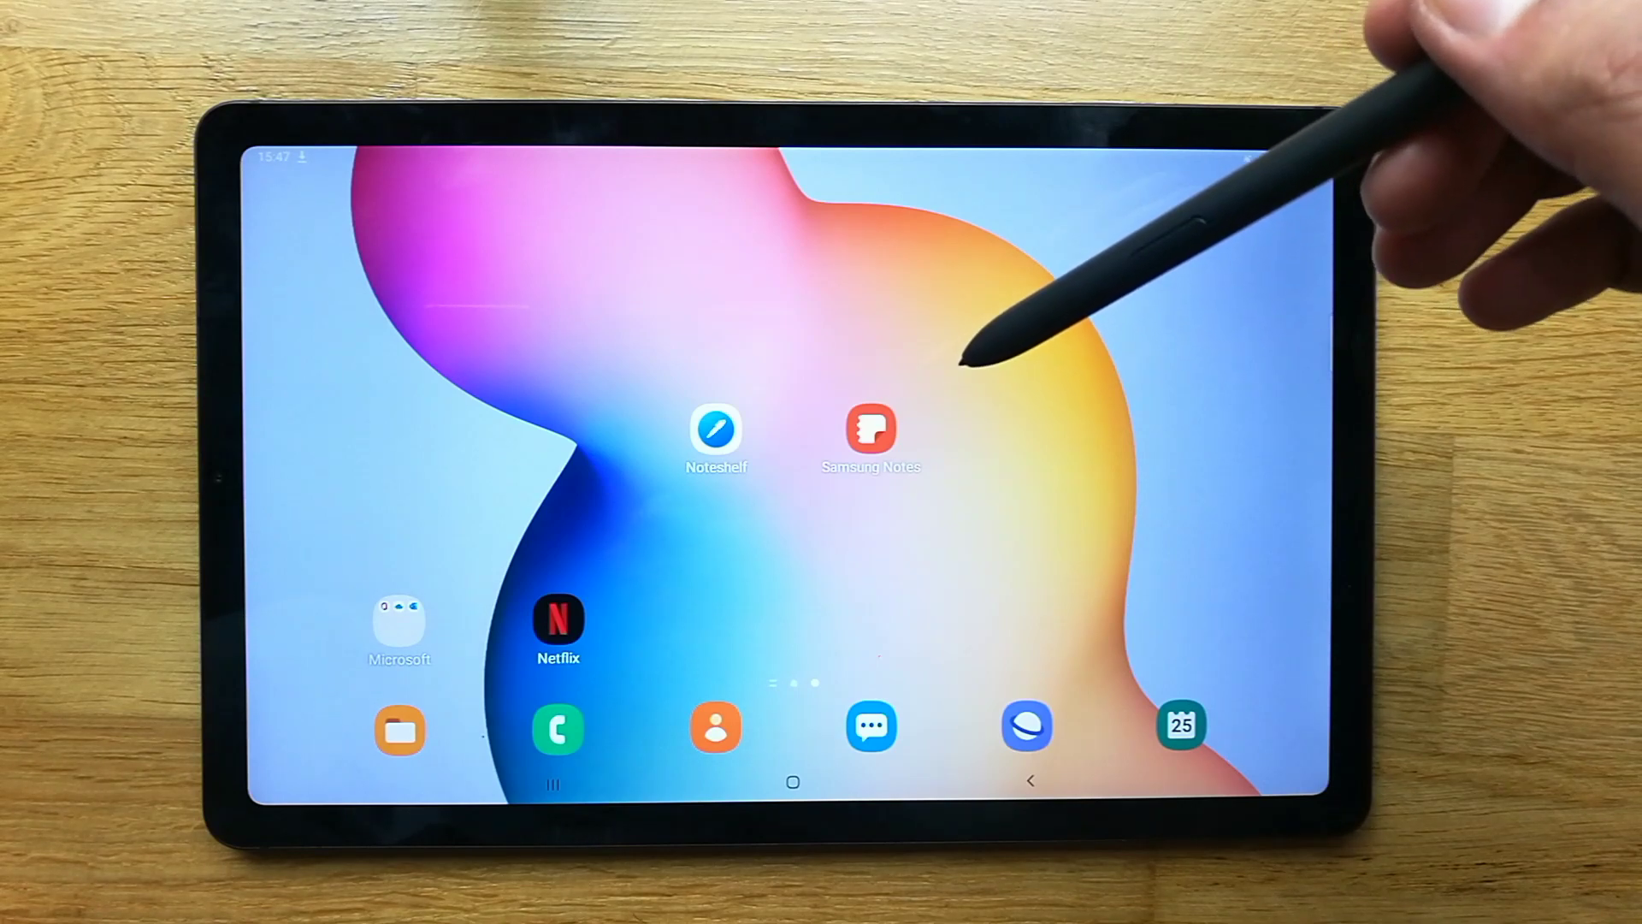
Open Google Play Store from the app drawer and start a search for 'net speed indicator'
left_click_drag(851, 578, 936, 440)
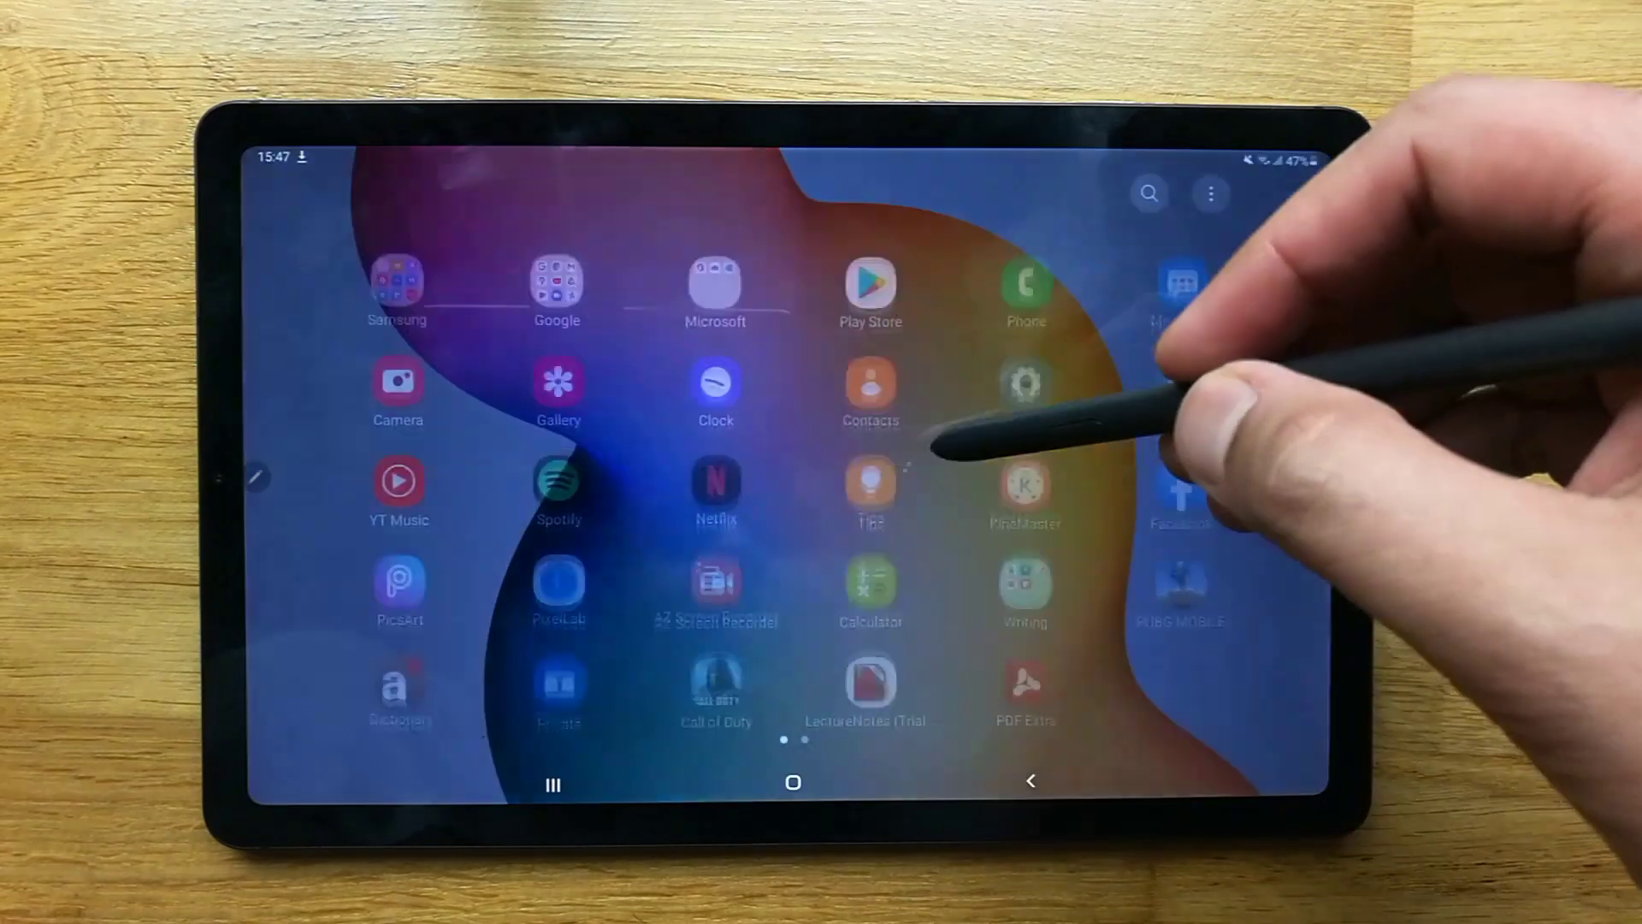
left_click(869, 264)
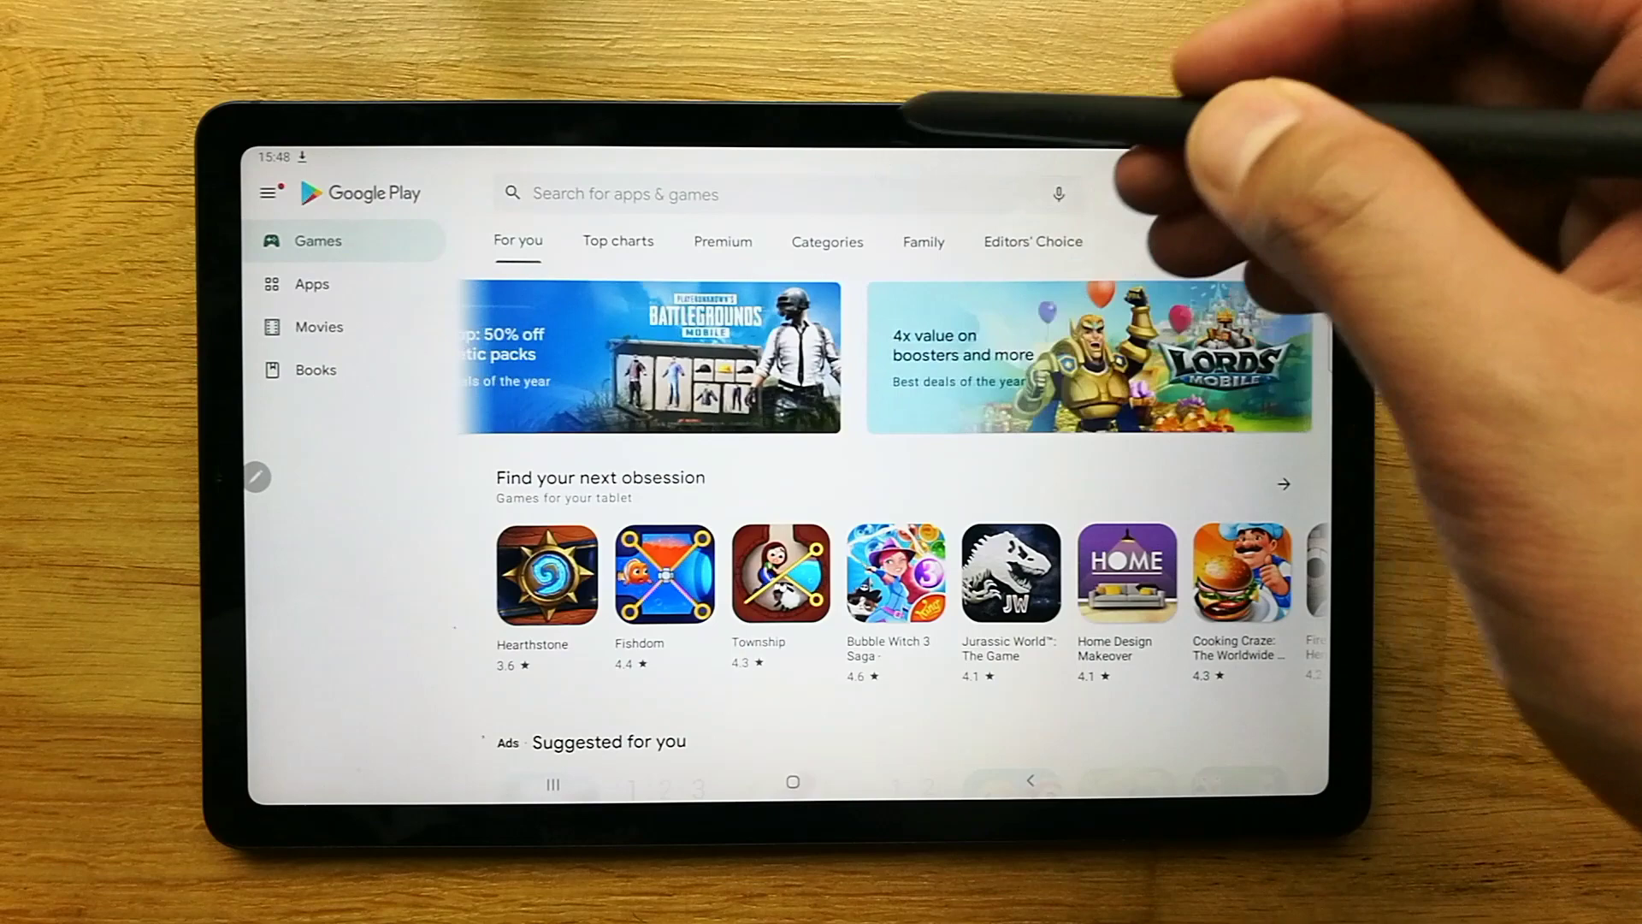
left_click(898, 193)
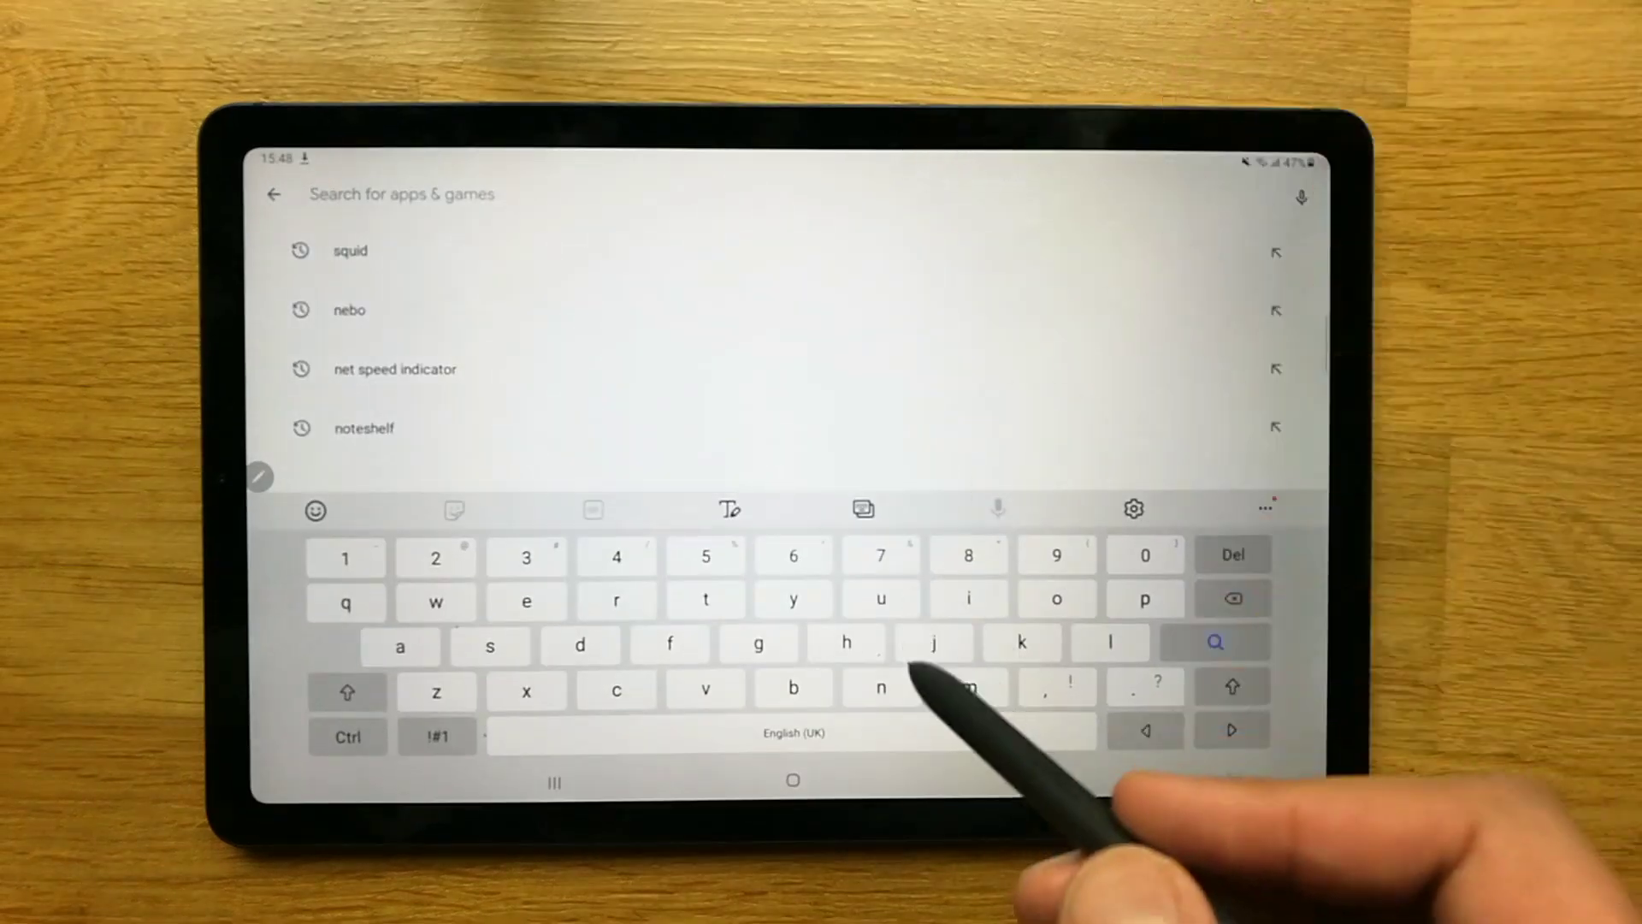
type("ne")
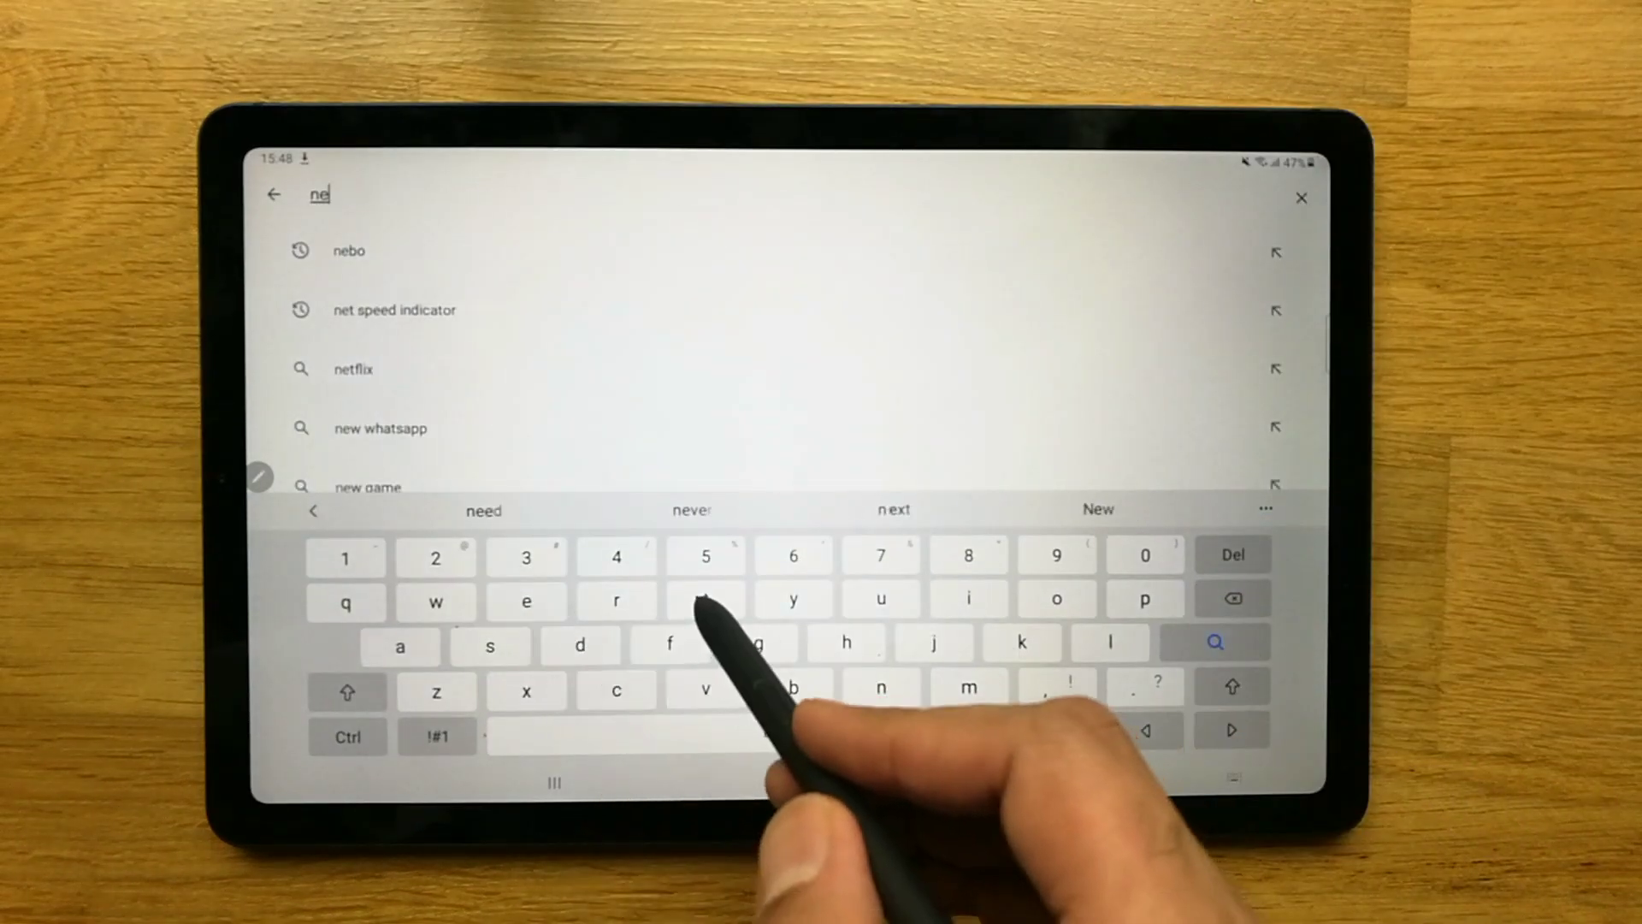
type("t s")
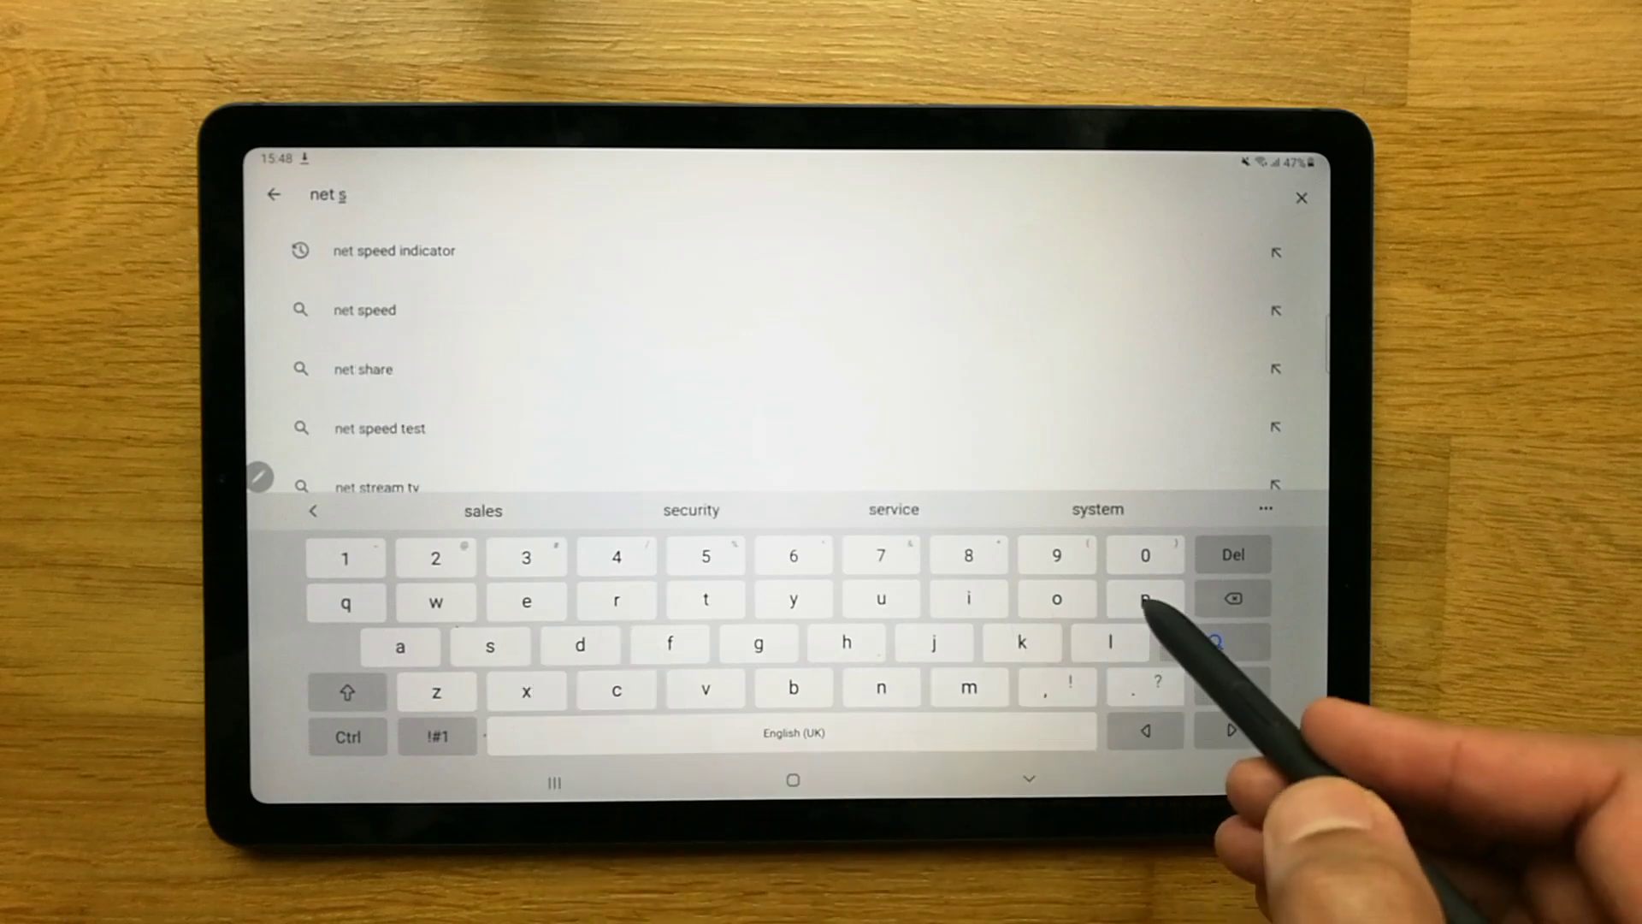
type("peed ")
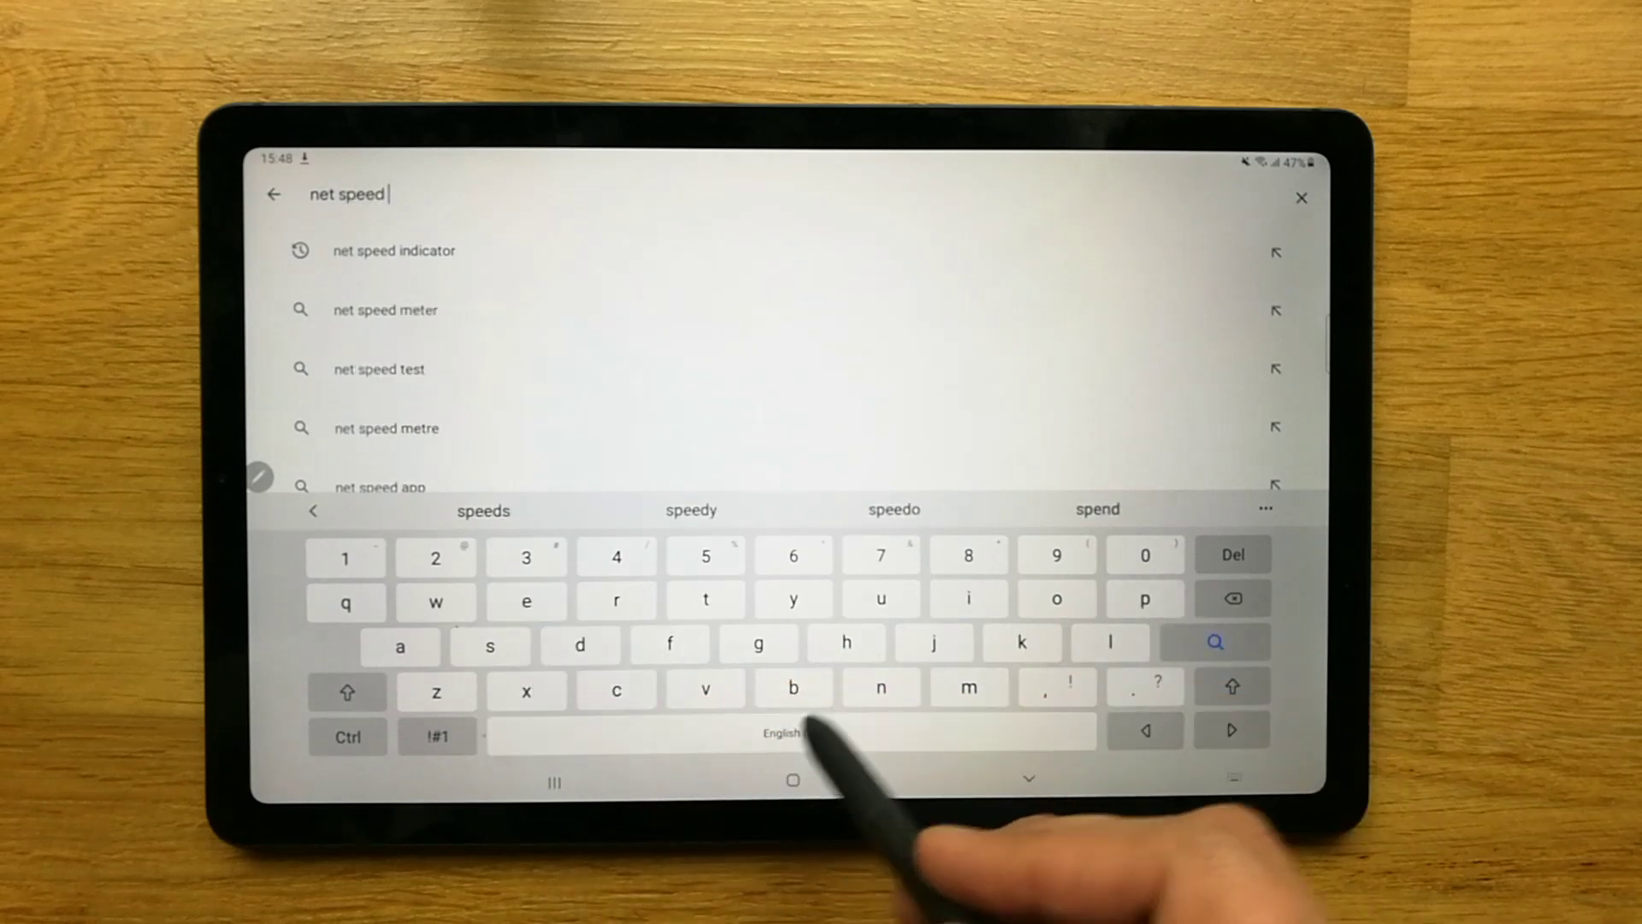
type("ind")
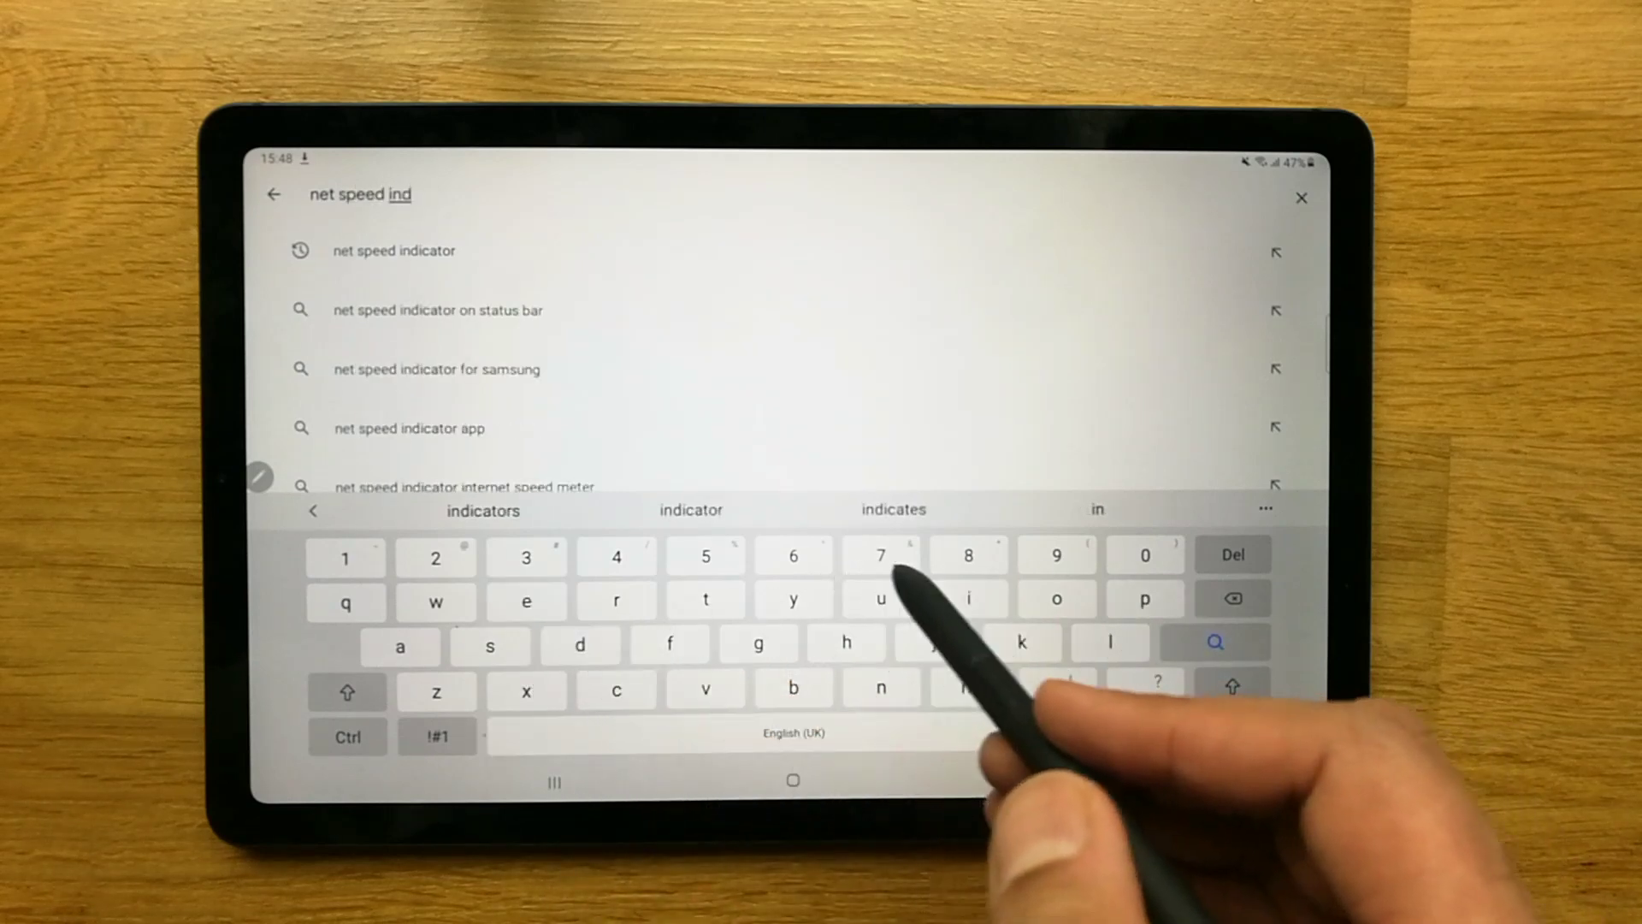
type("ica")
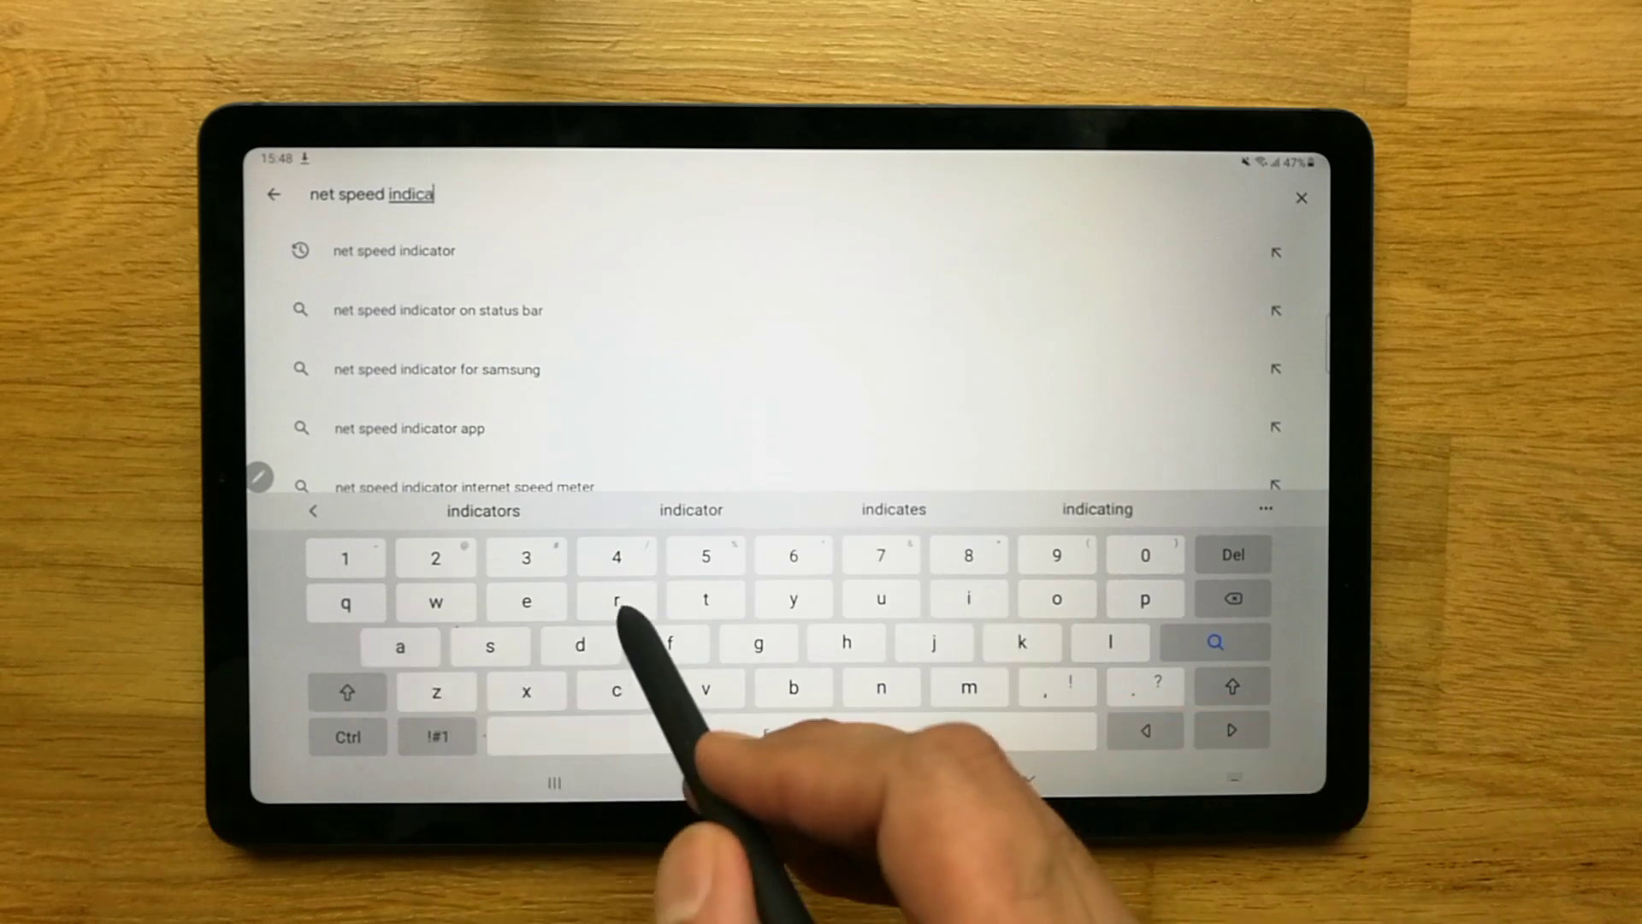
type("t")
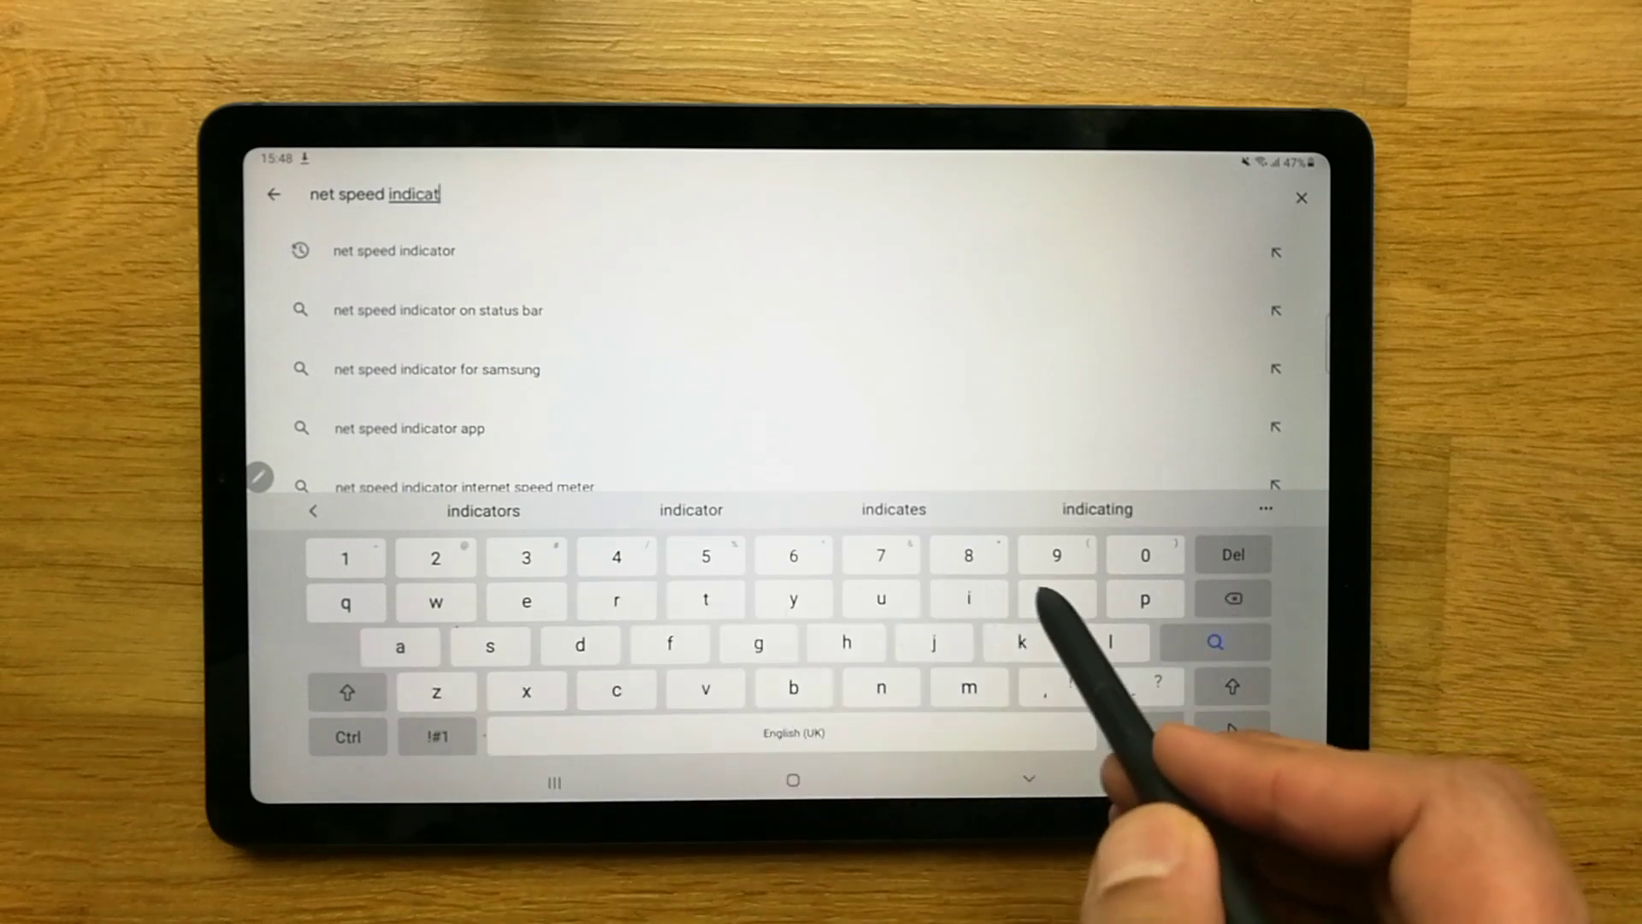
type("or")
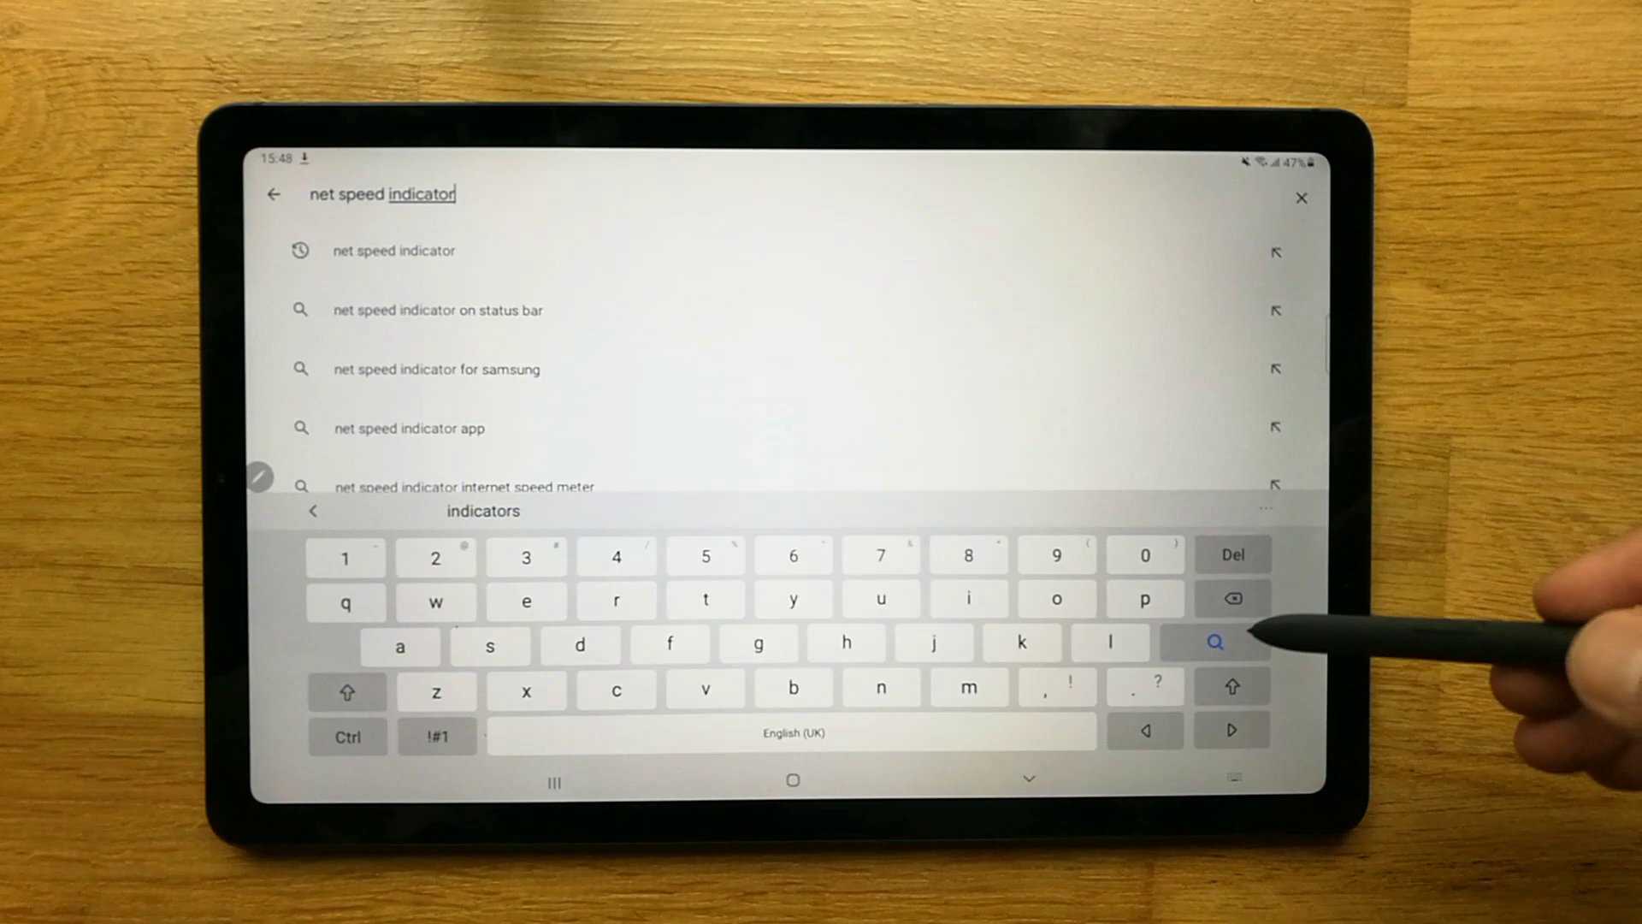
Search for net speed indicator, then install and open NetSpeed Indicator: Internet Speed Meter
left_click(1214, 641)
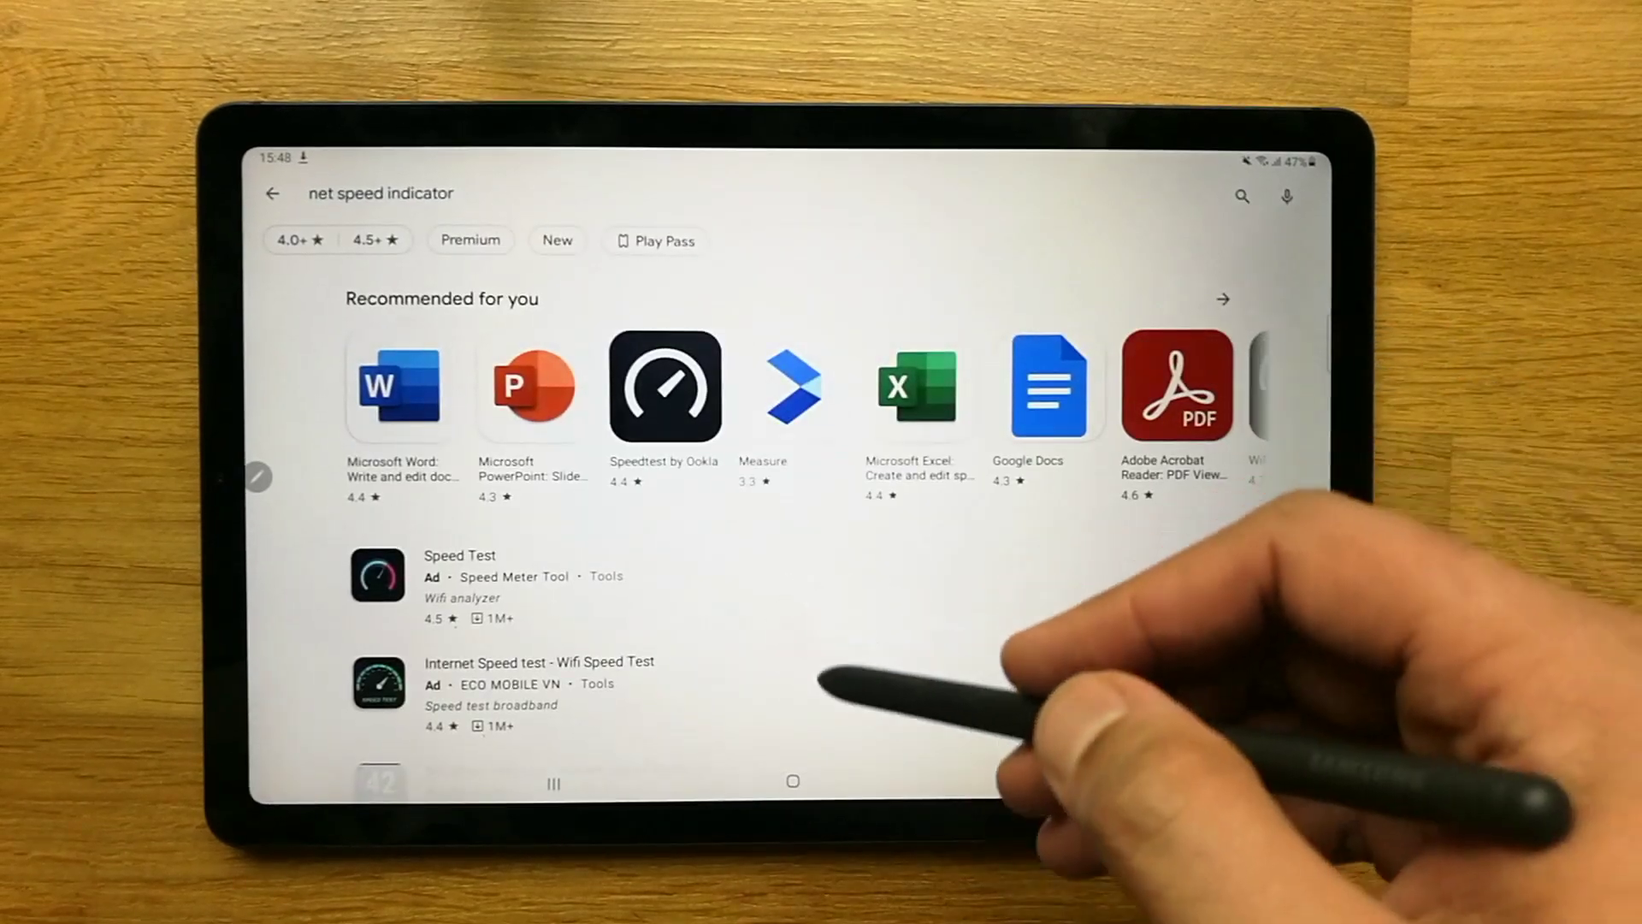
left_click_drag(825, 677, 850, 495)
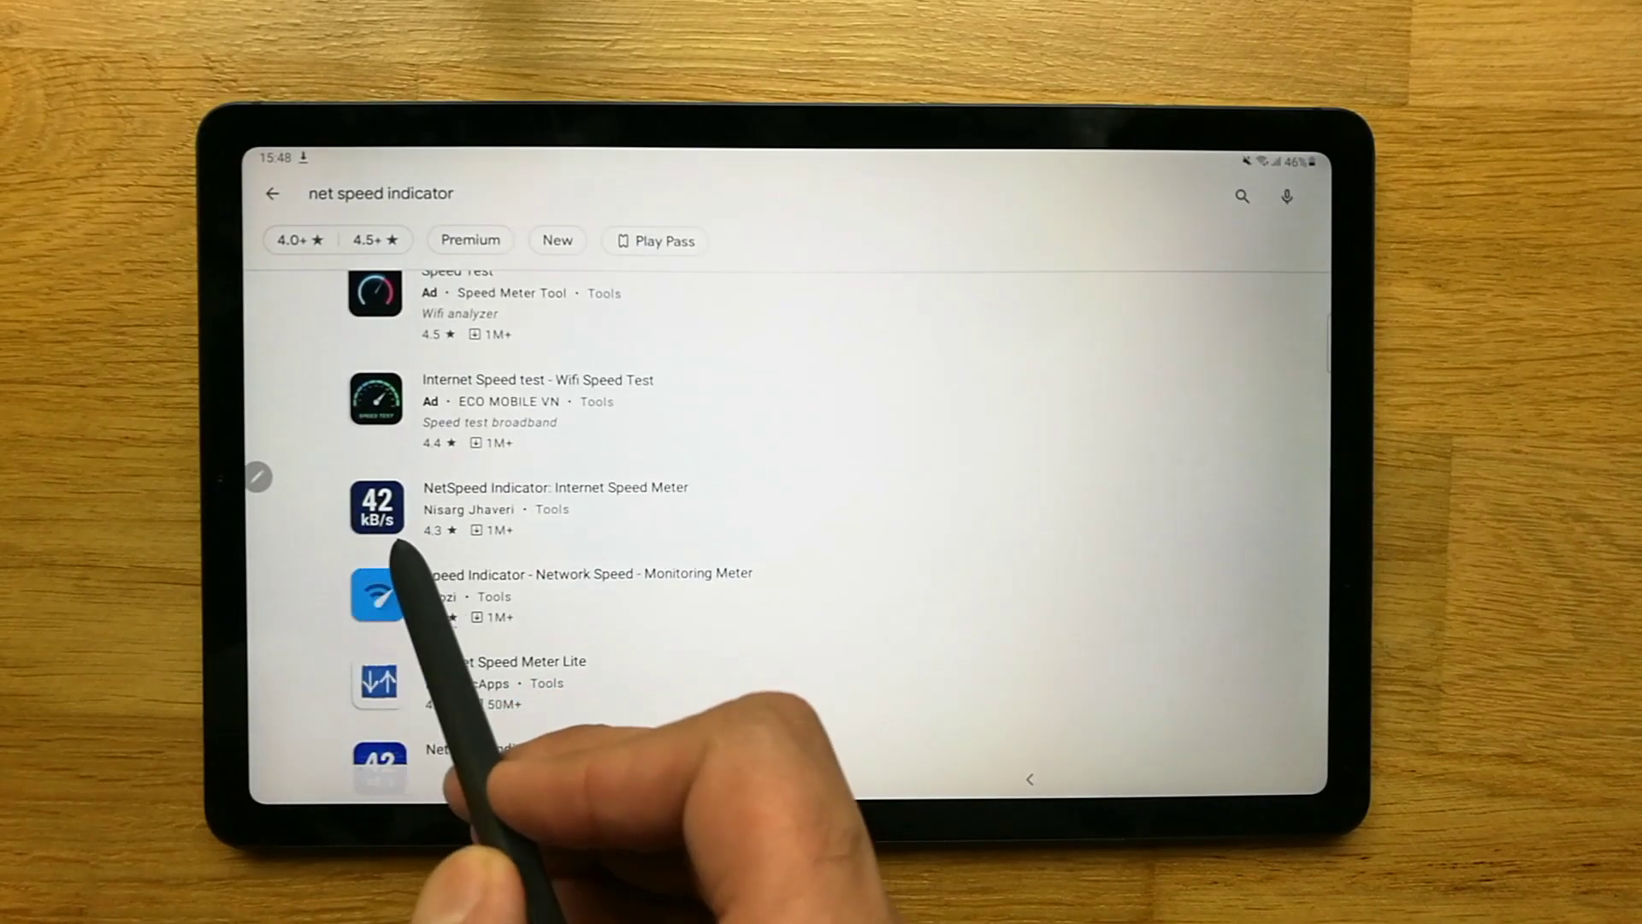
left_click(383, 507)
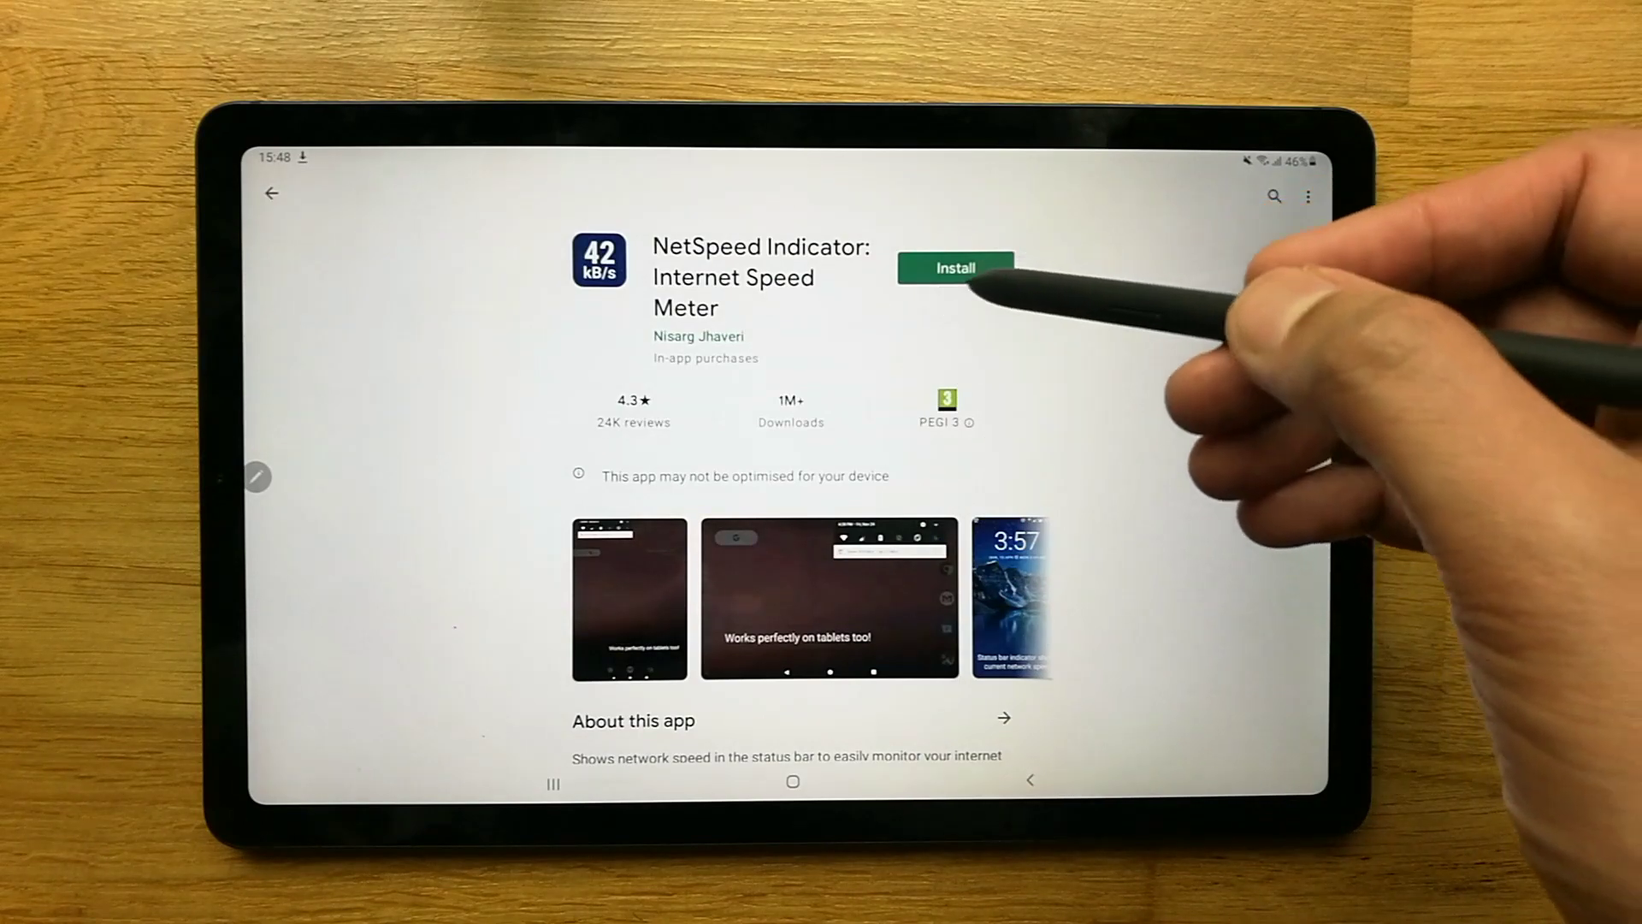
left_click(956, 268)
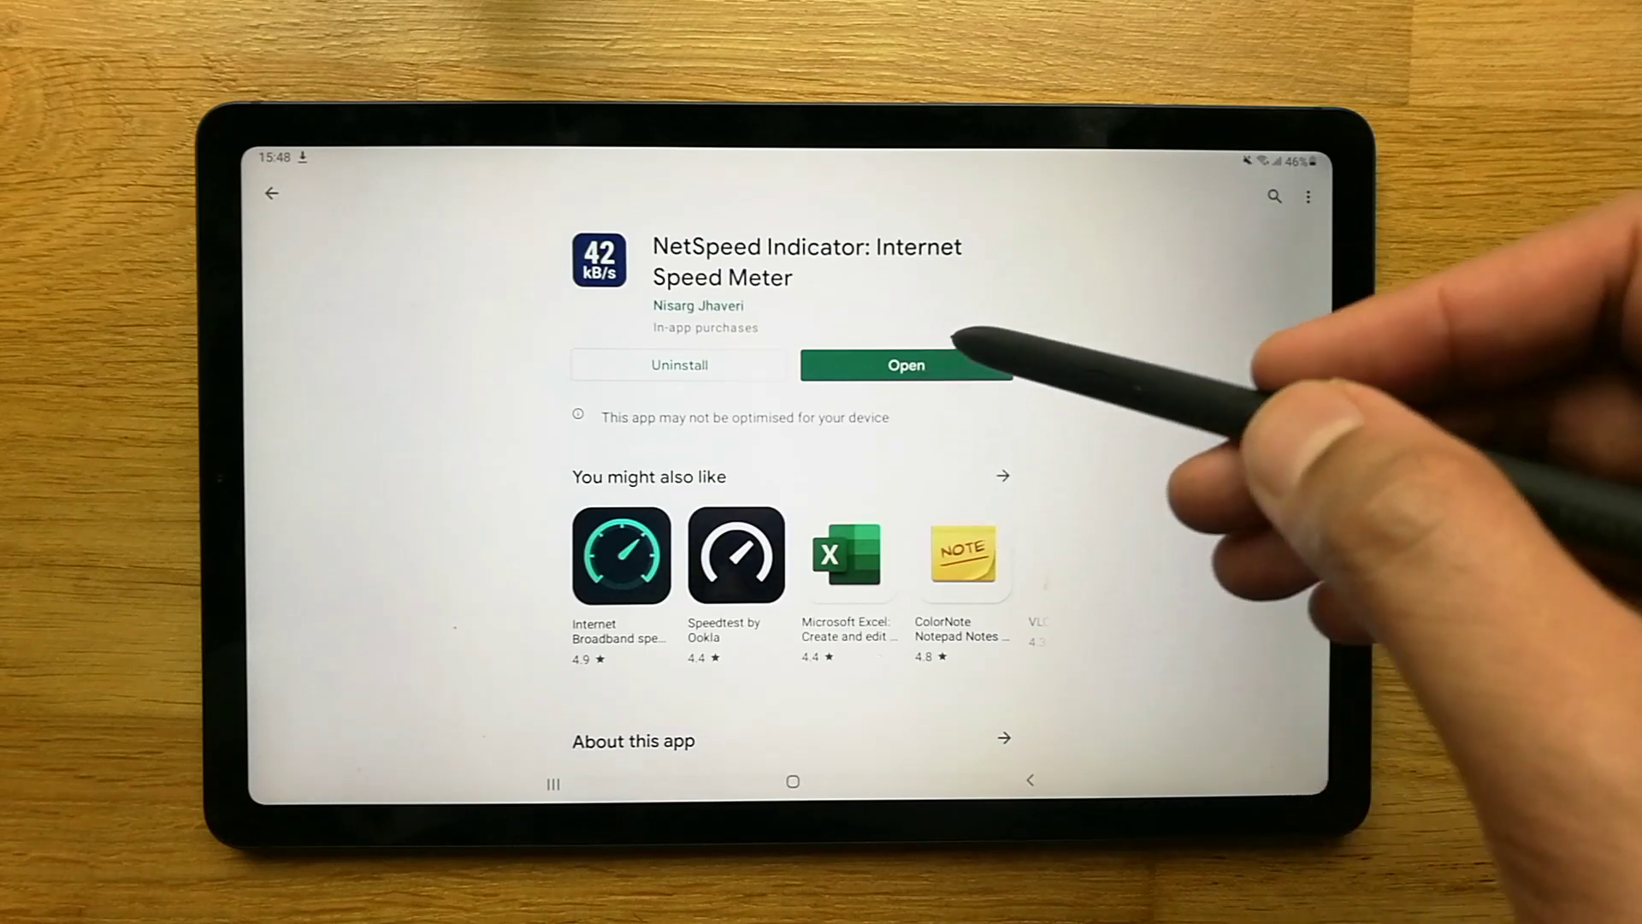
left_click(963, 366)
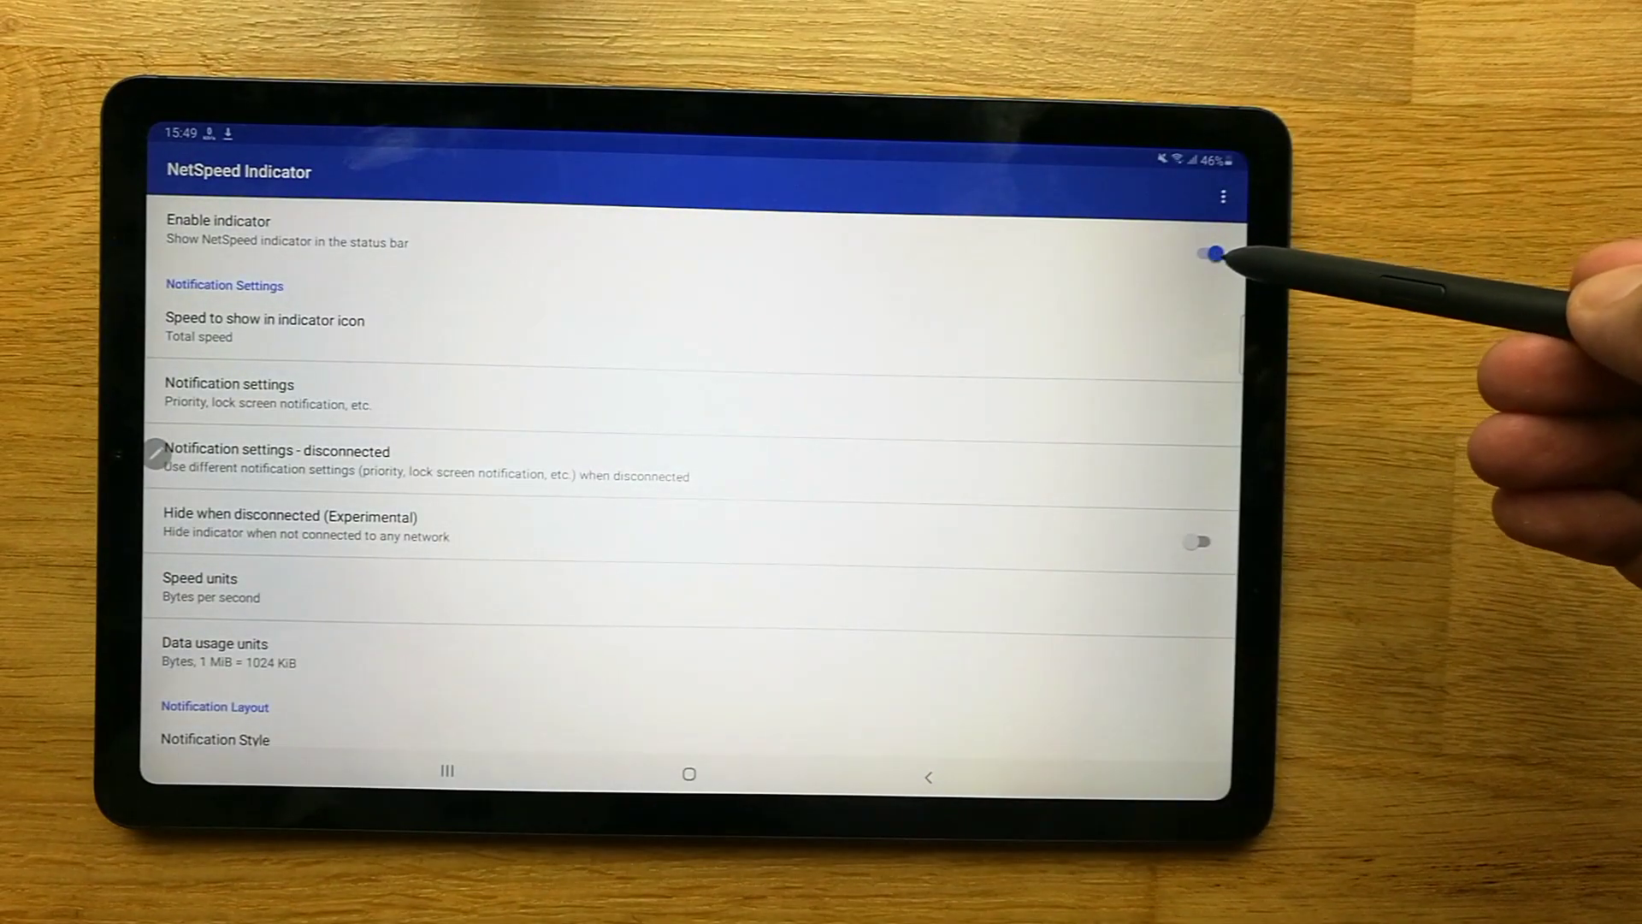
Toggle the Enable indicator switch off and back on so the status-bar speed stays enabled
left_click(1215, 253)
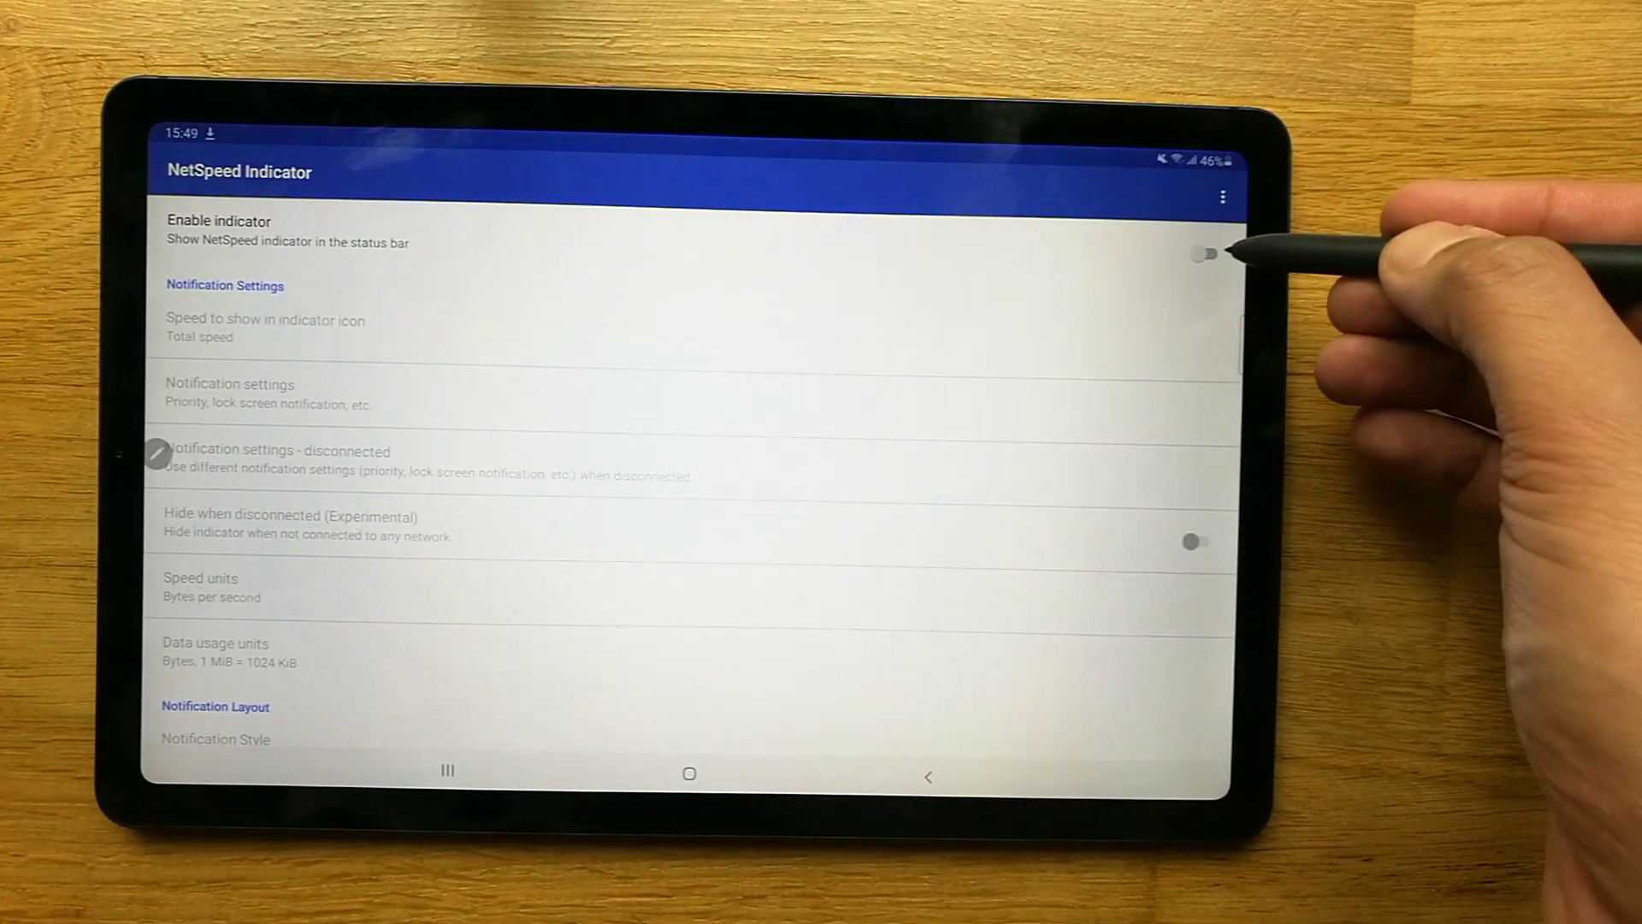
left_click(1212, 253)
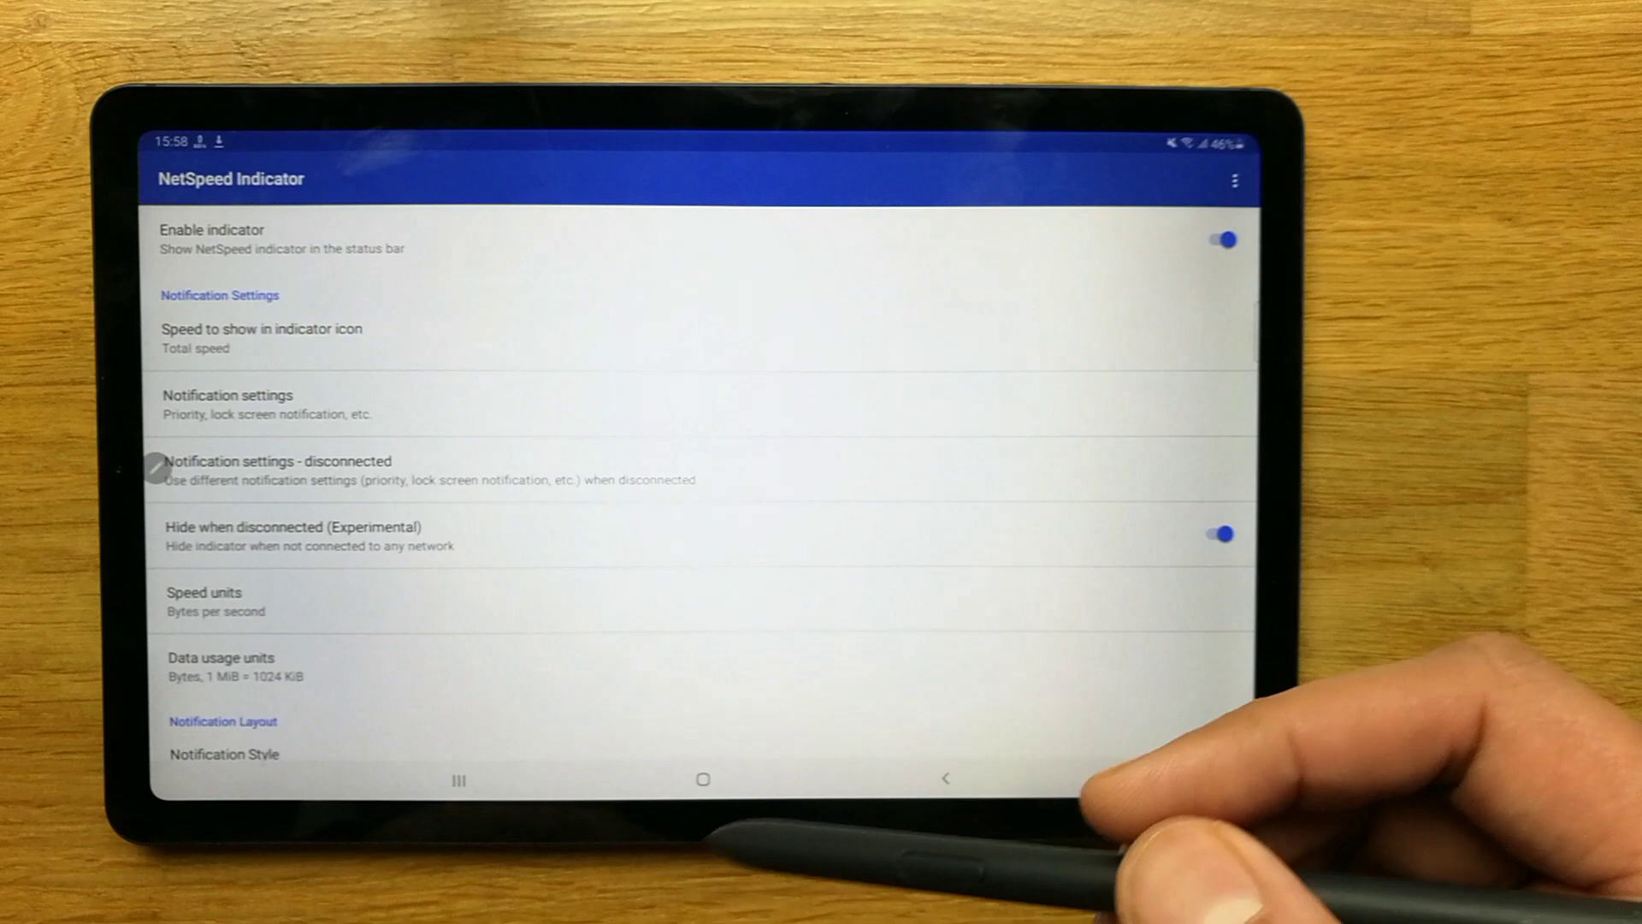
Leave NetSpeed Indicator for the home screen, flip between pages, and open the app drawer
left_click(703, 778)
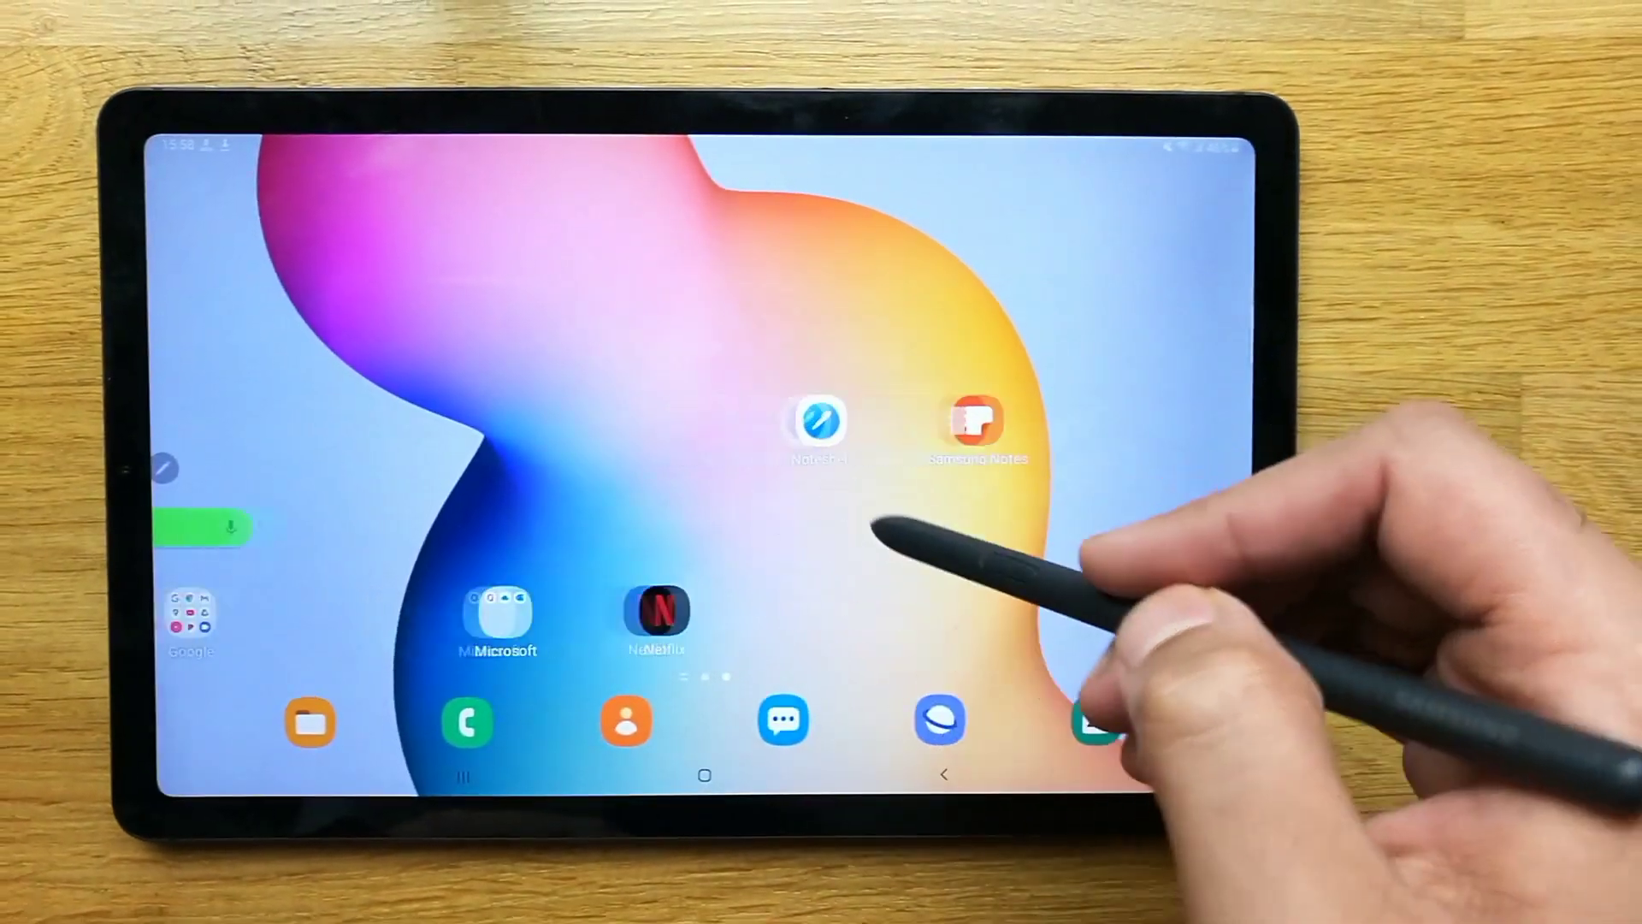
left_click_drag(769, 526, 976, 526)
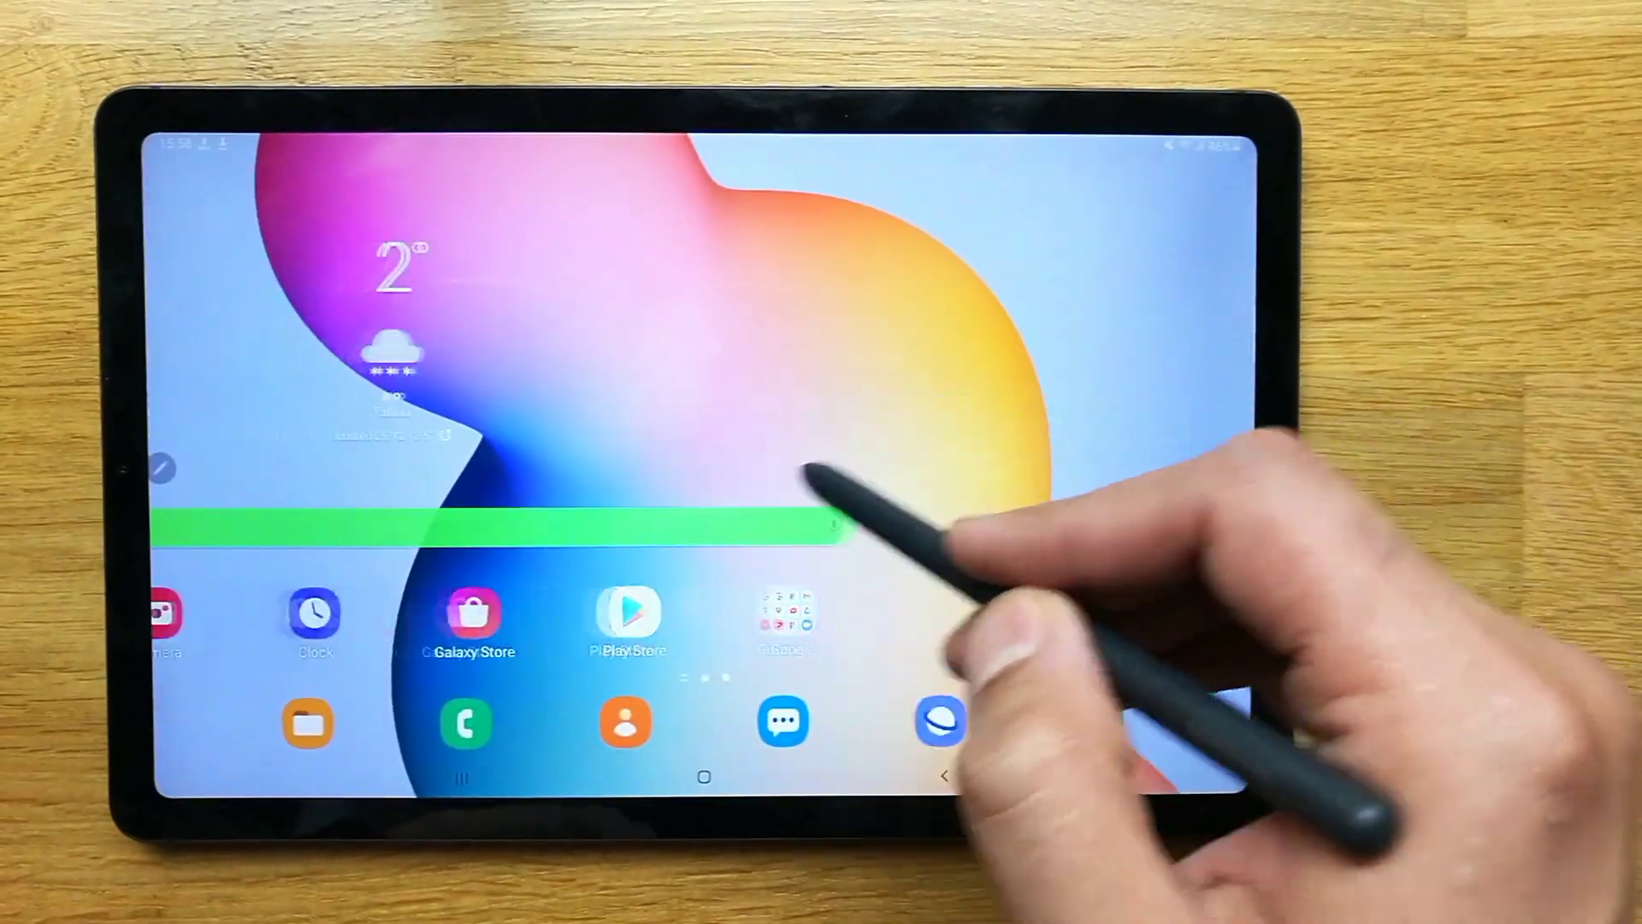
mouse_move(898, 385)
left_mouse_down()
mouse_move(513, 385)
mouse_move(898, 384)
left_mouse_up()
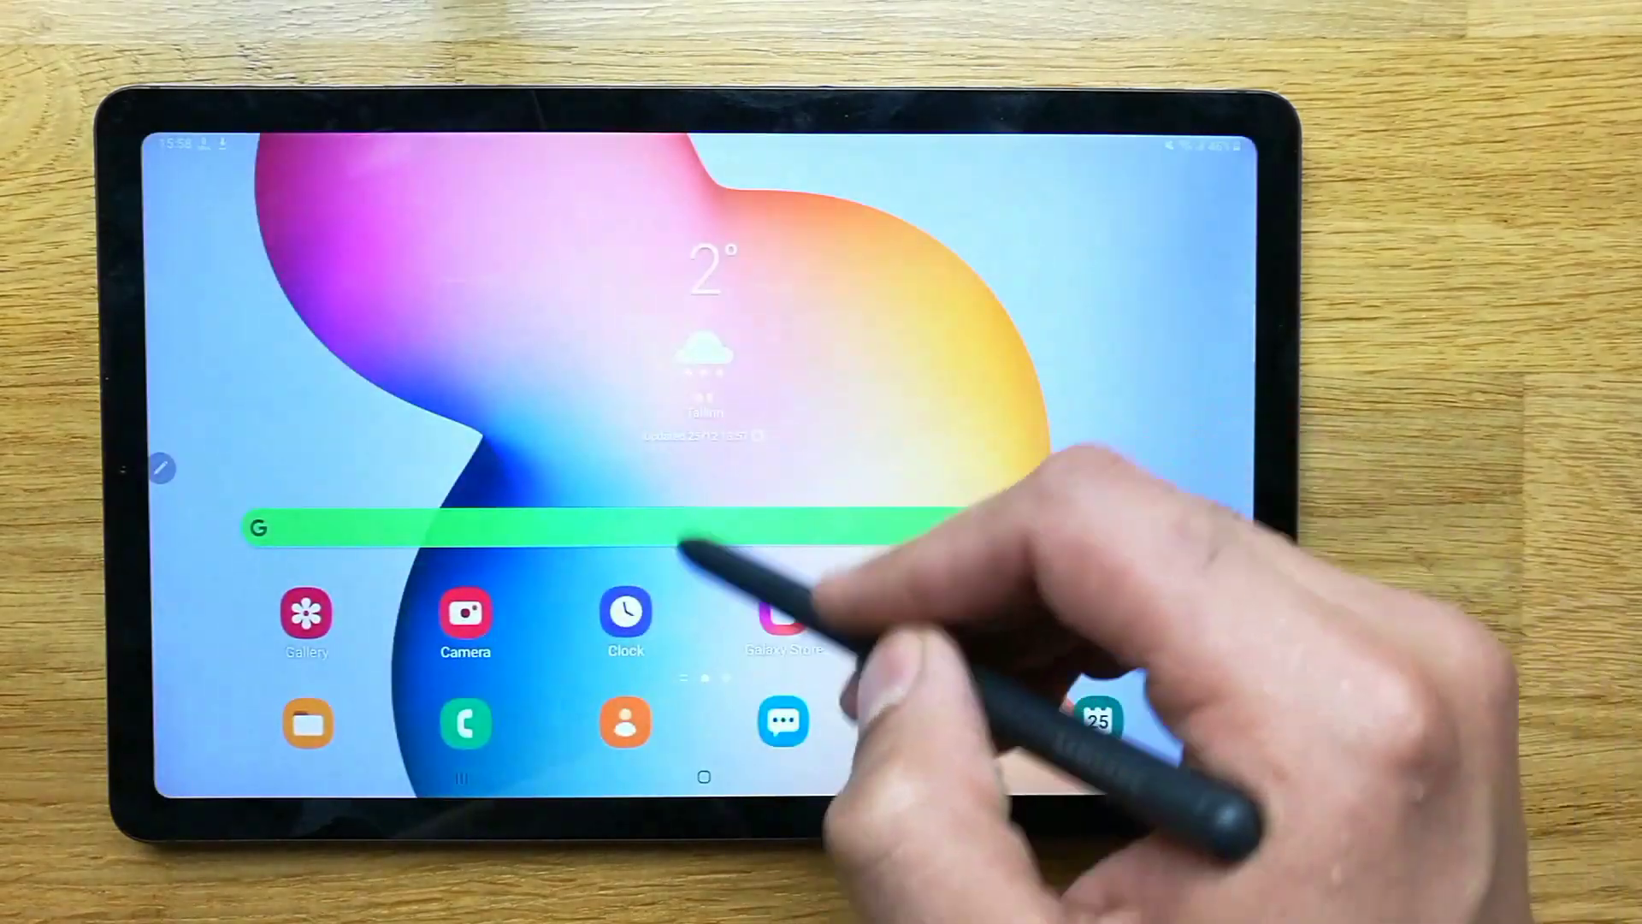
left_click(697, 526)
left_click(704, 779)
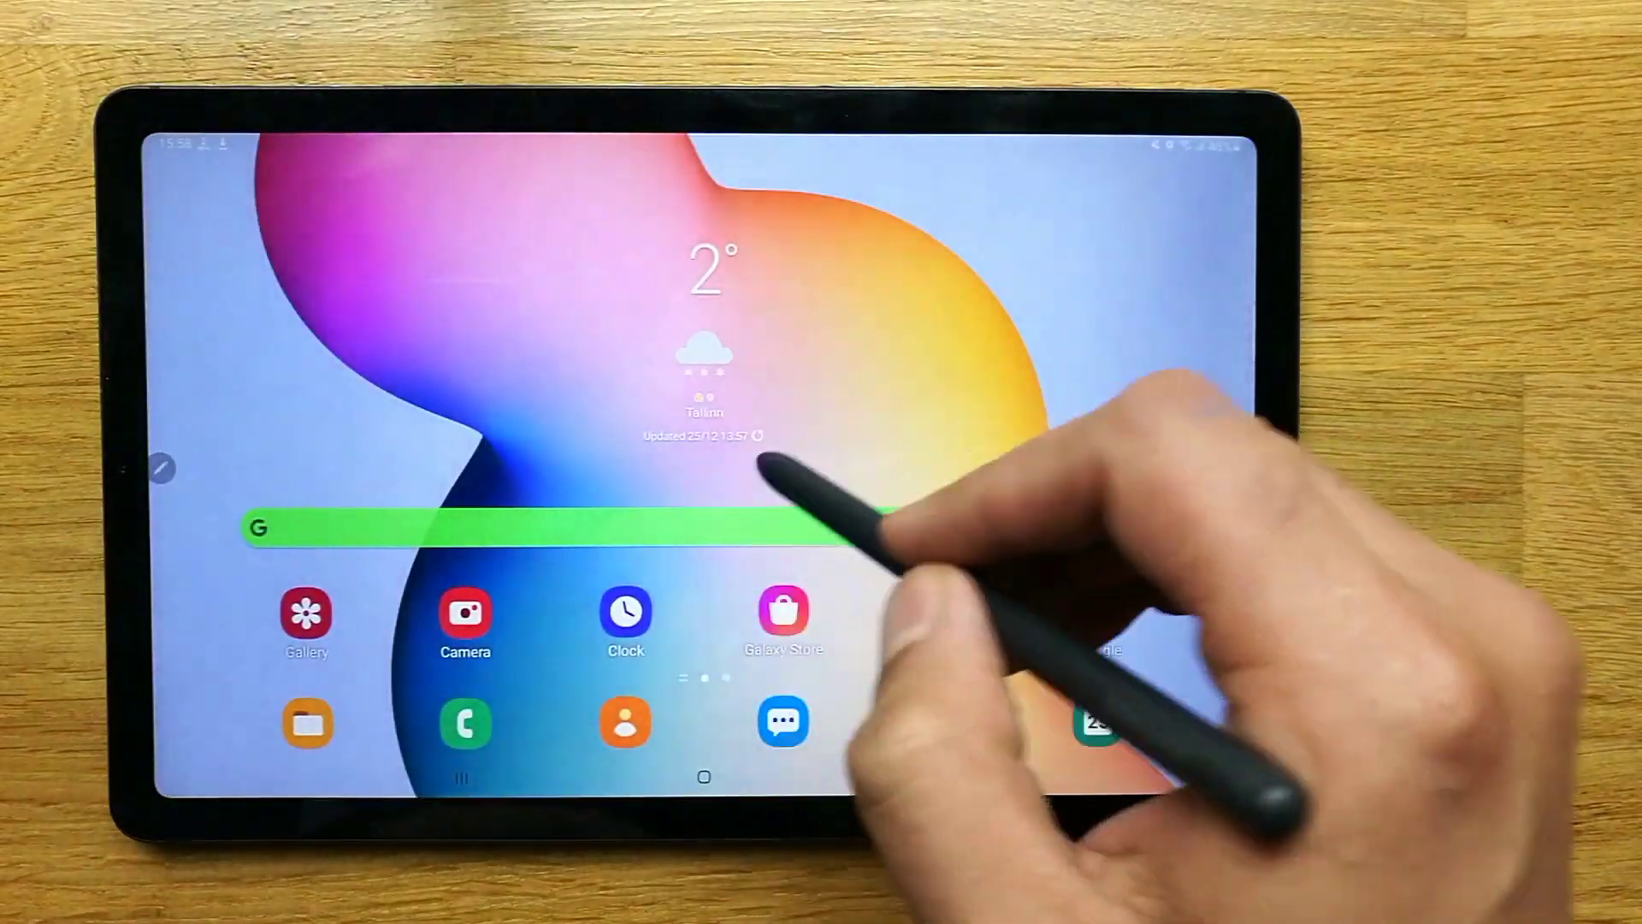
mouse_move(769, 459)
left_mouse_down()
mouse_move(821, 430)
mouse_move(591, 443)
left_mouse_up()
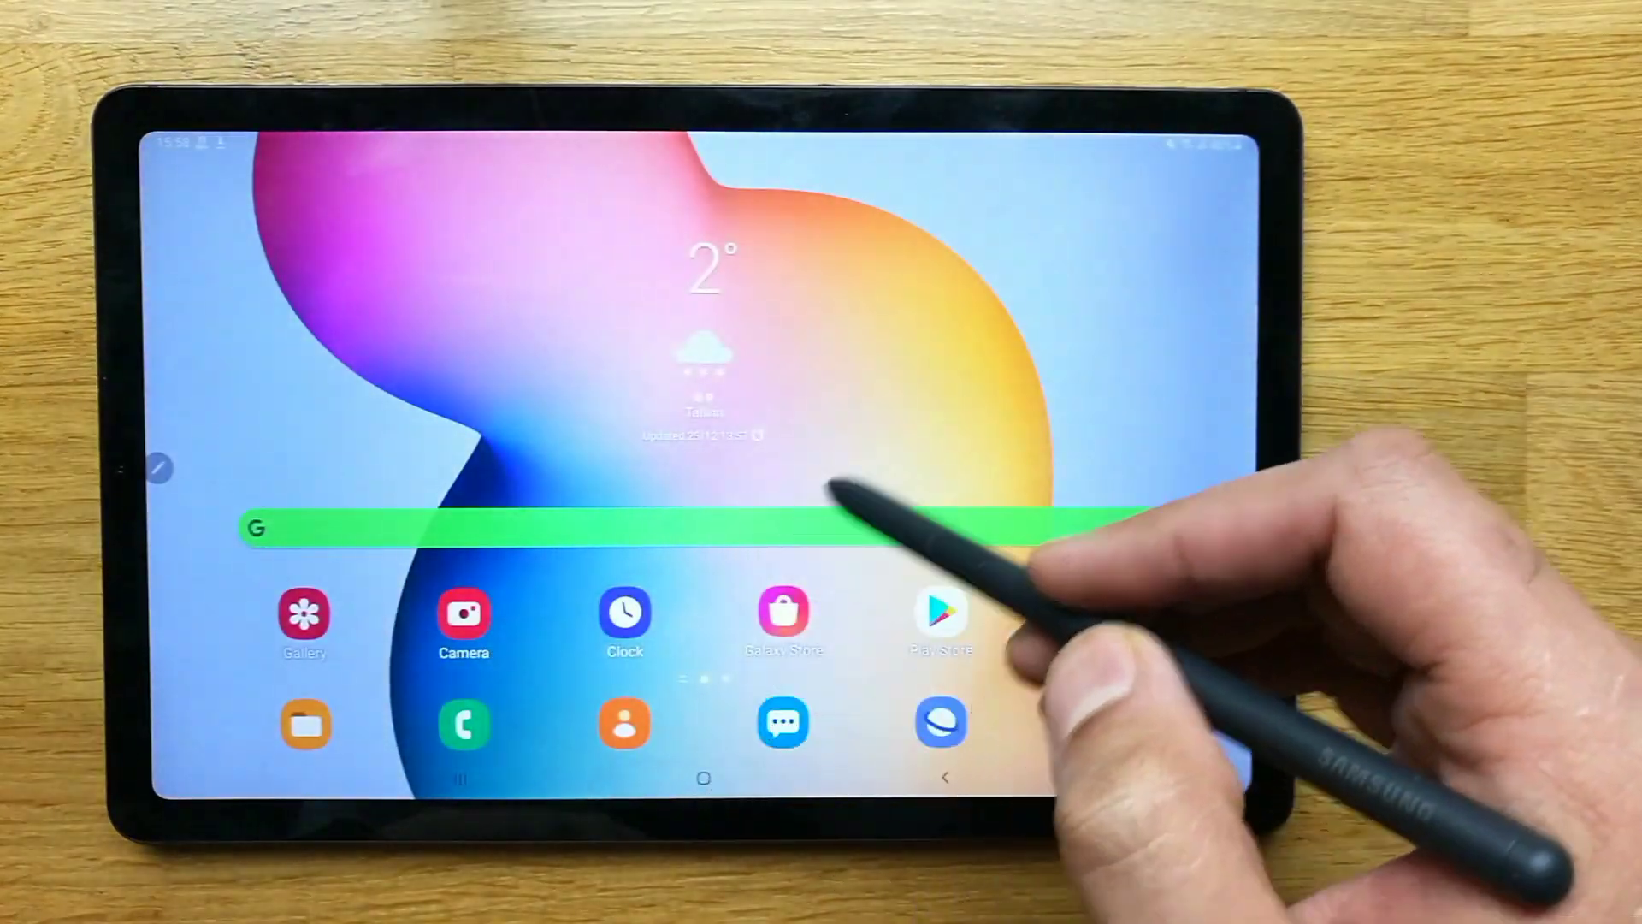
mouse_move(708, 587)
left_mouse_down()
mouse_move(732, 415)
mouse_move(821, 414)
left_mouse_up()
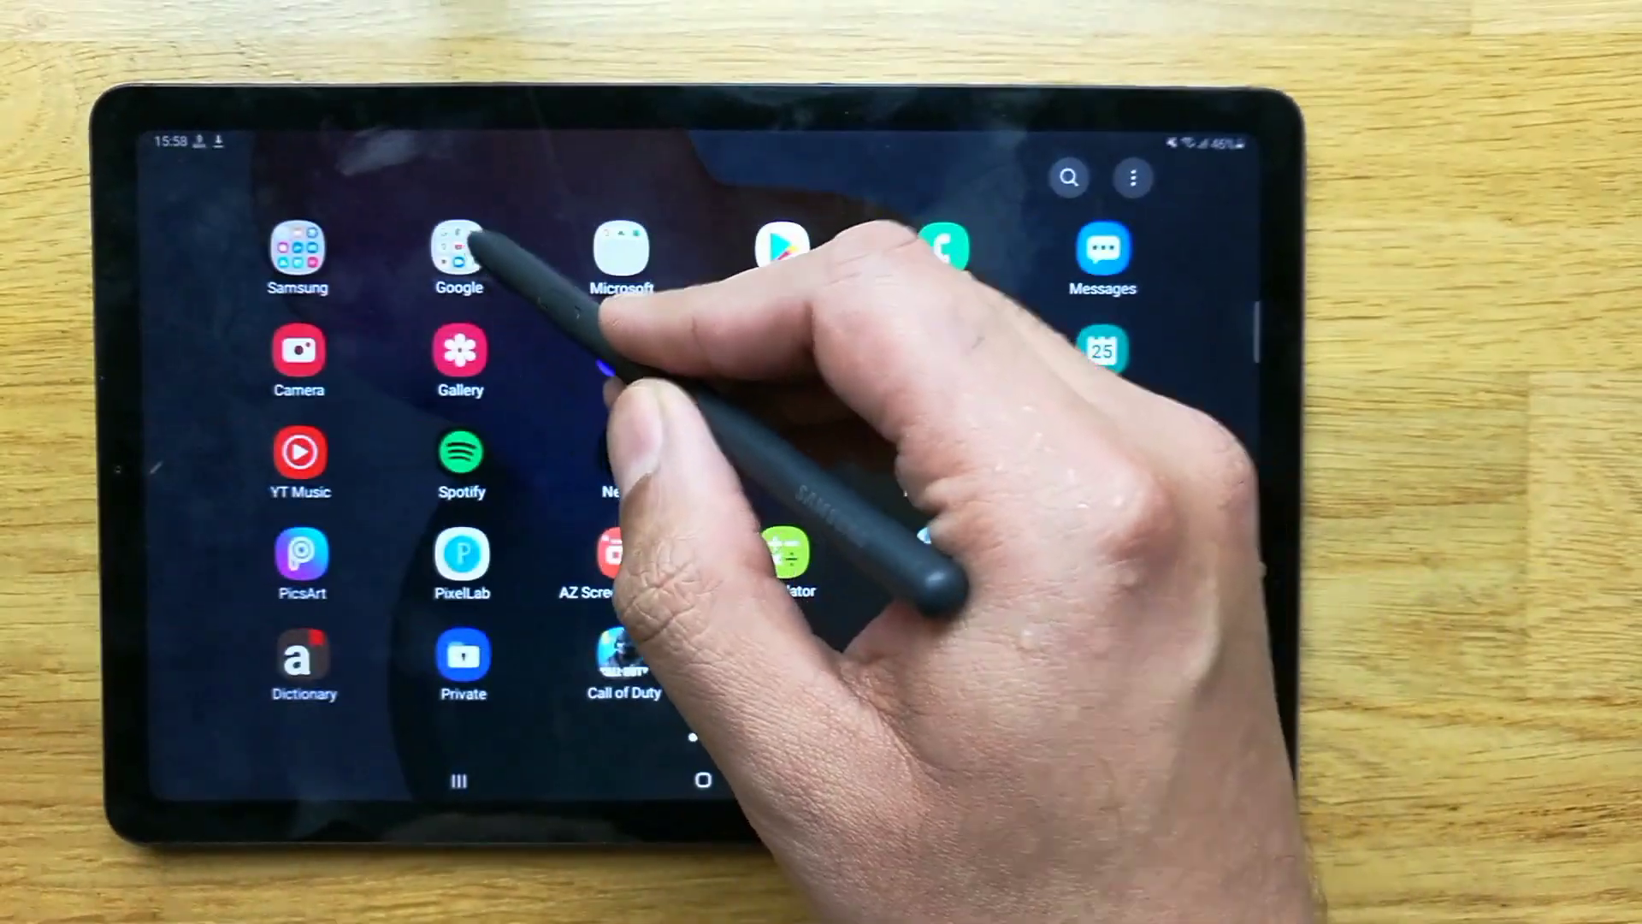
Launch Chrome from the Google folder, search 'heart anatomy and physiology', and open the Nottingham result
left_click(455, 247)
left_click(543, 274)
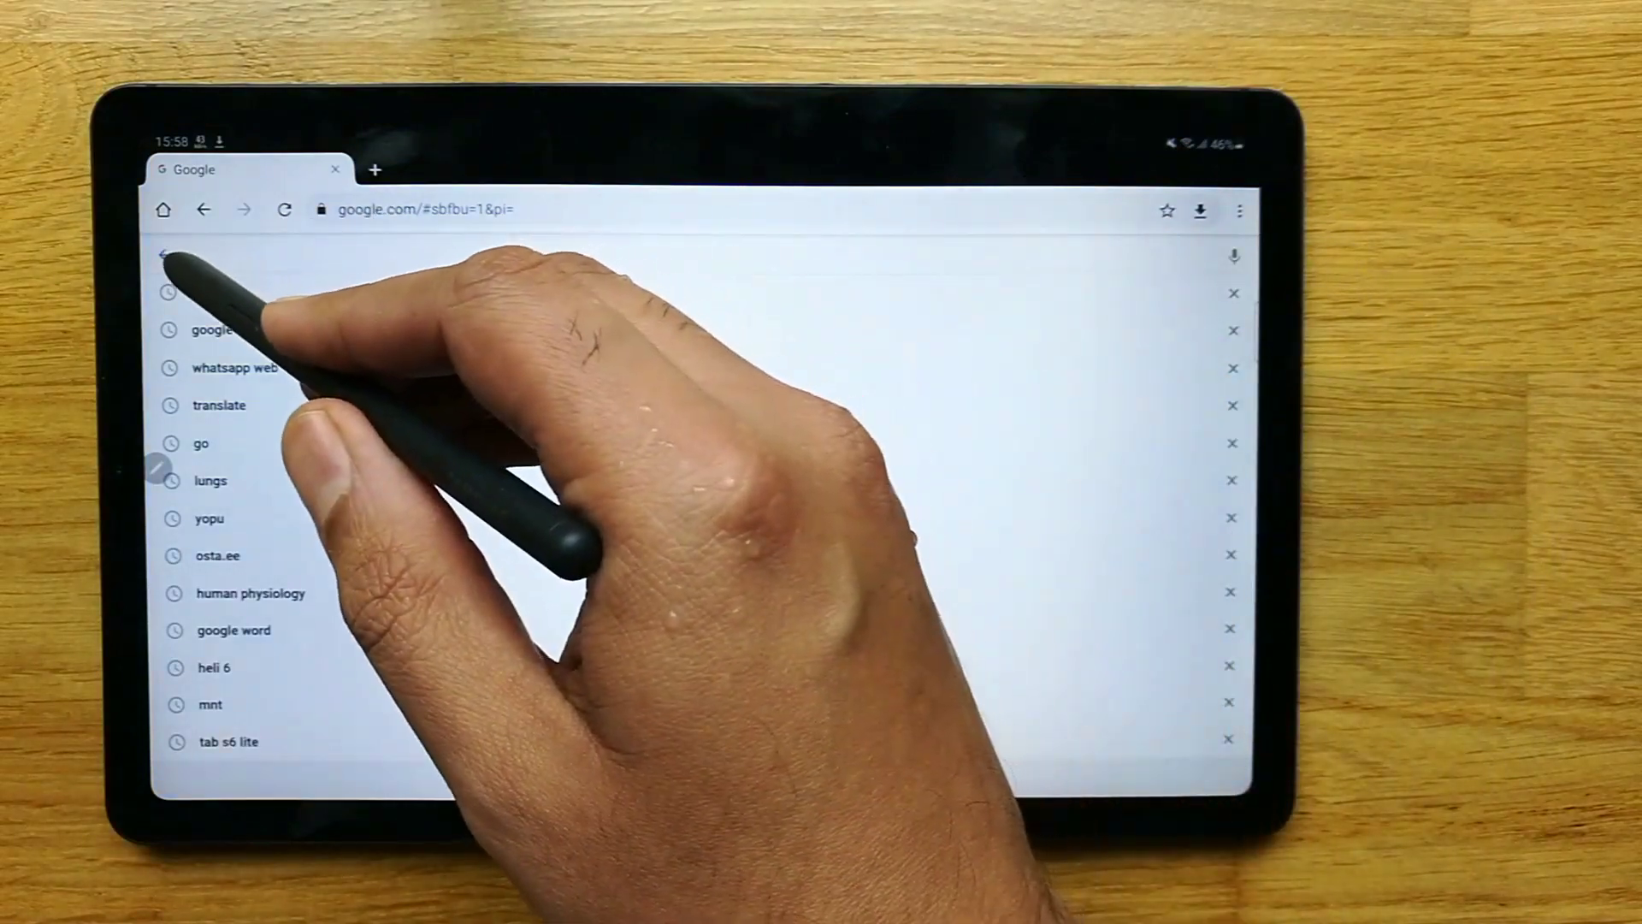
left_click(165, 255)
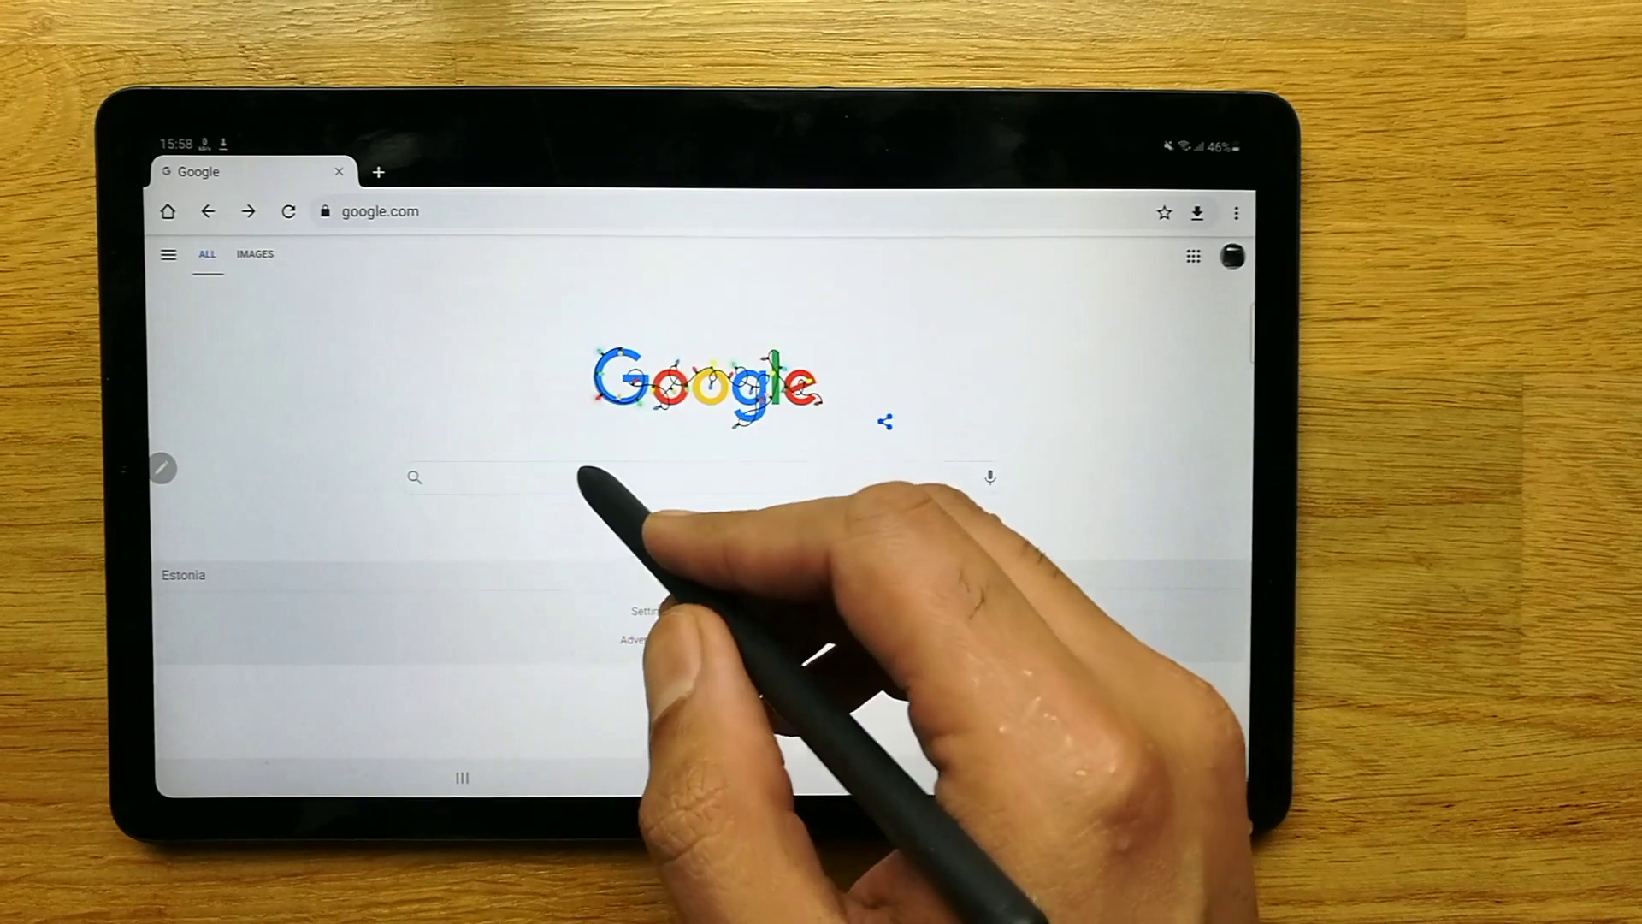
left_click(586, 477)
type("heart anatomy and physiology")
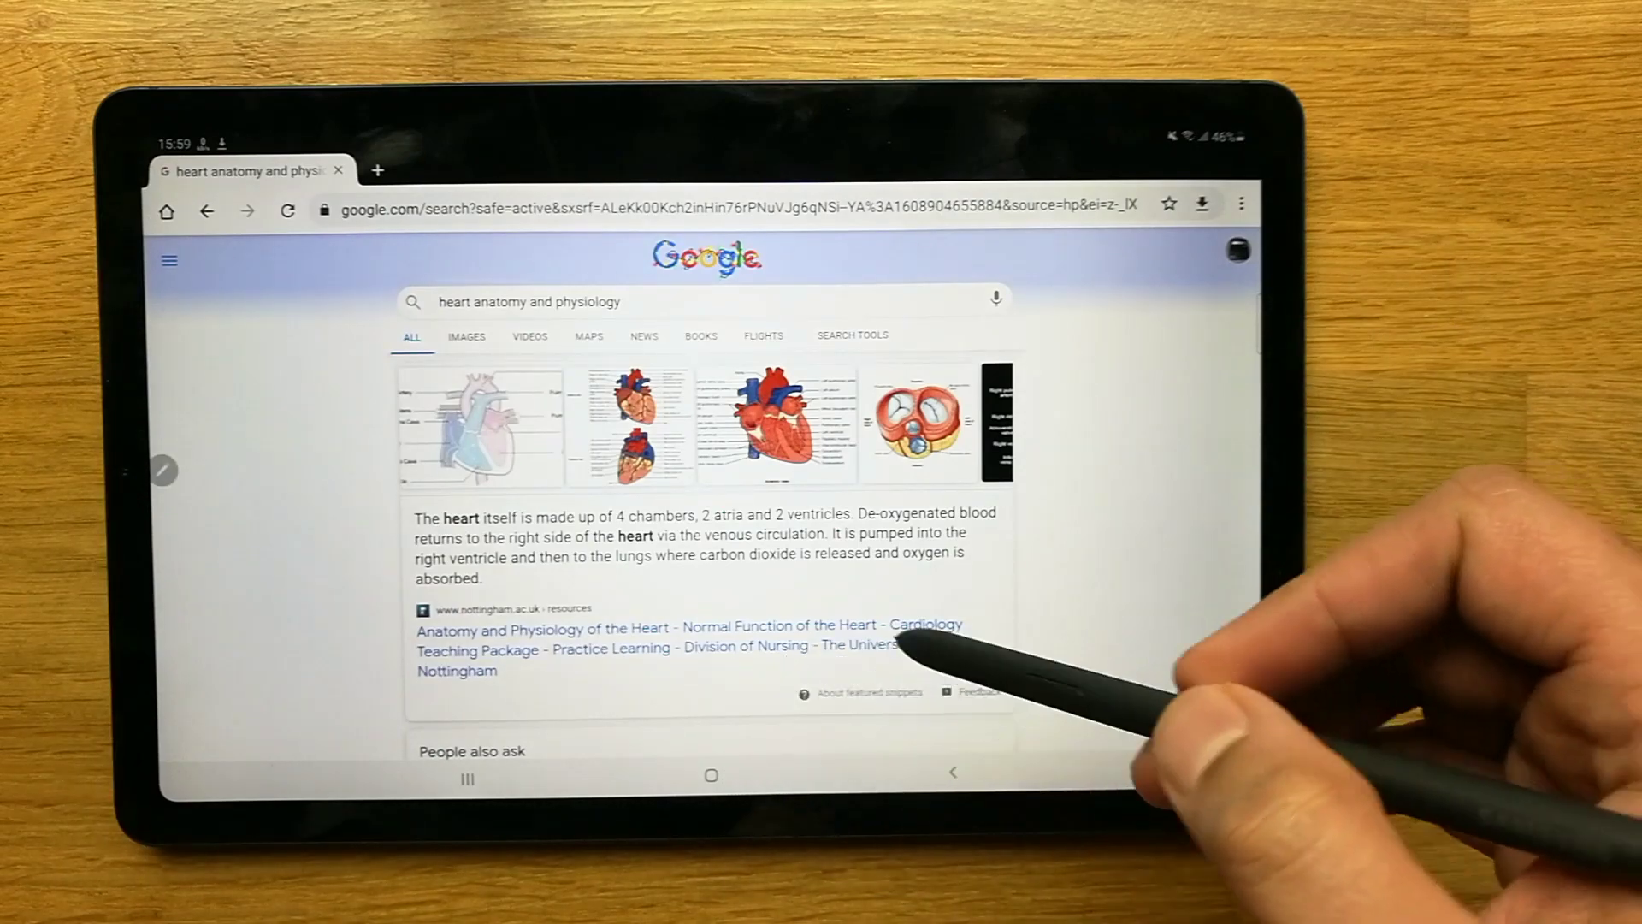
scroll(905, 638, "down", 3)
scroll(1055, 448, "up", 2)
scroll(1063, 531, "down", 10)
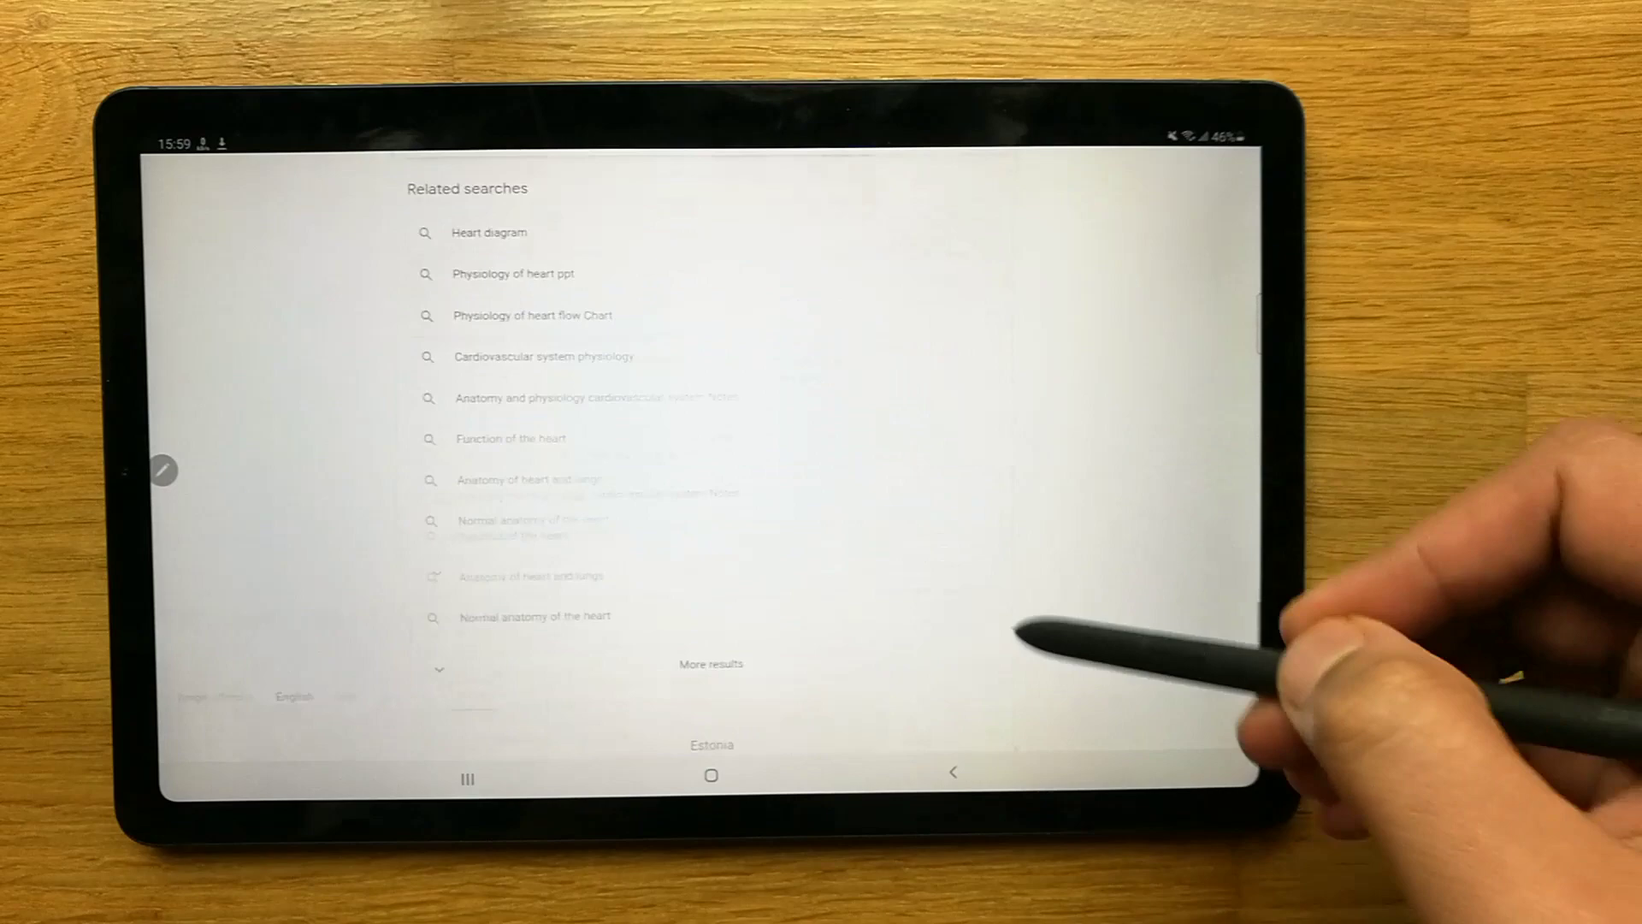
scroll(1027, 629, "down", 5)
scroll(1063, 354, "up", 12)
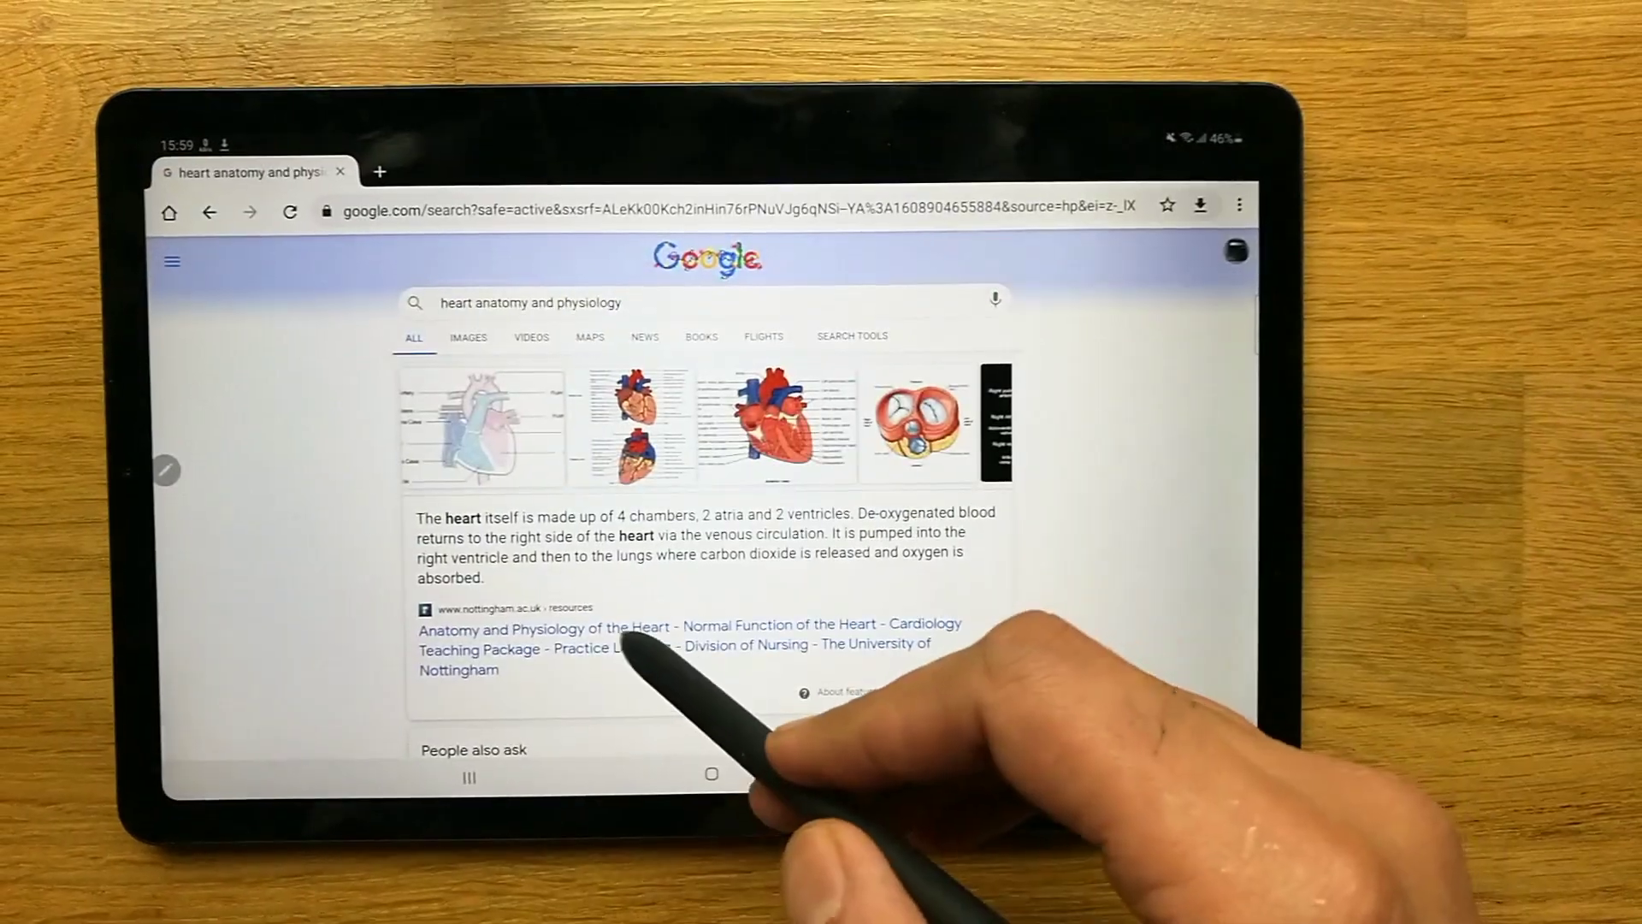
left_click(630, 627)
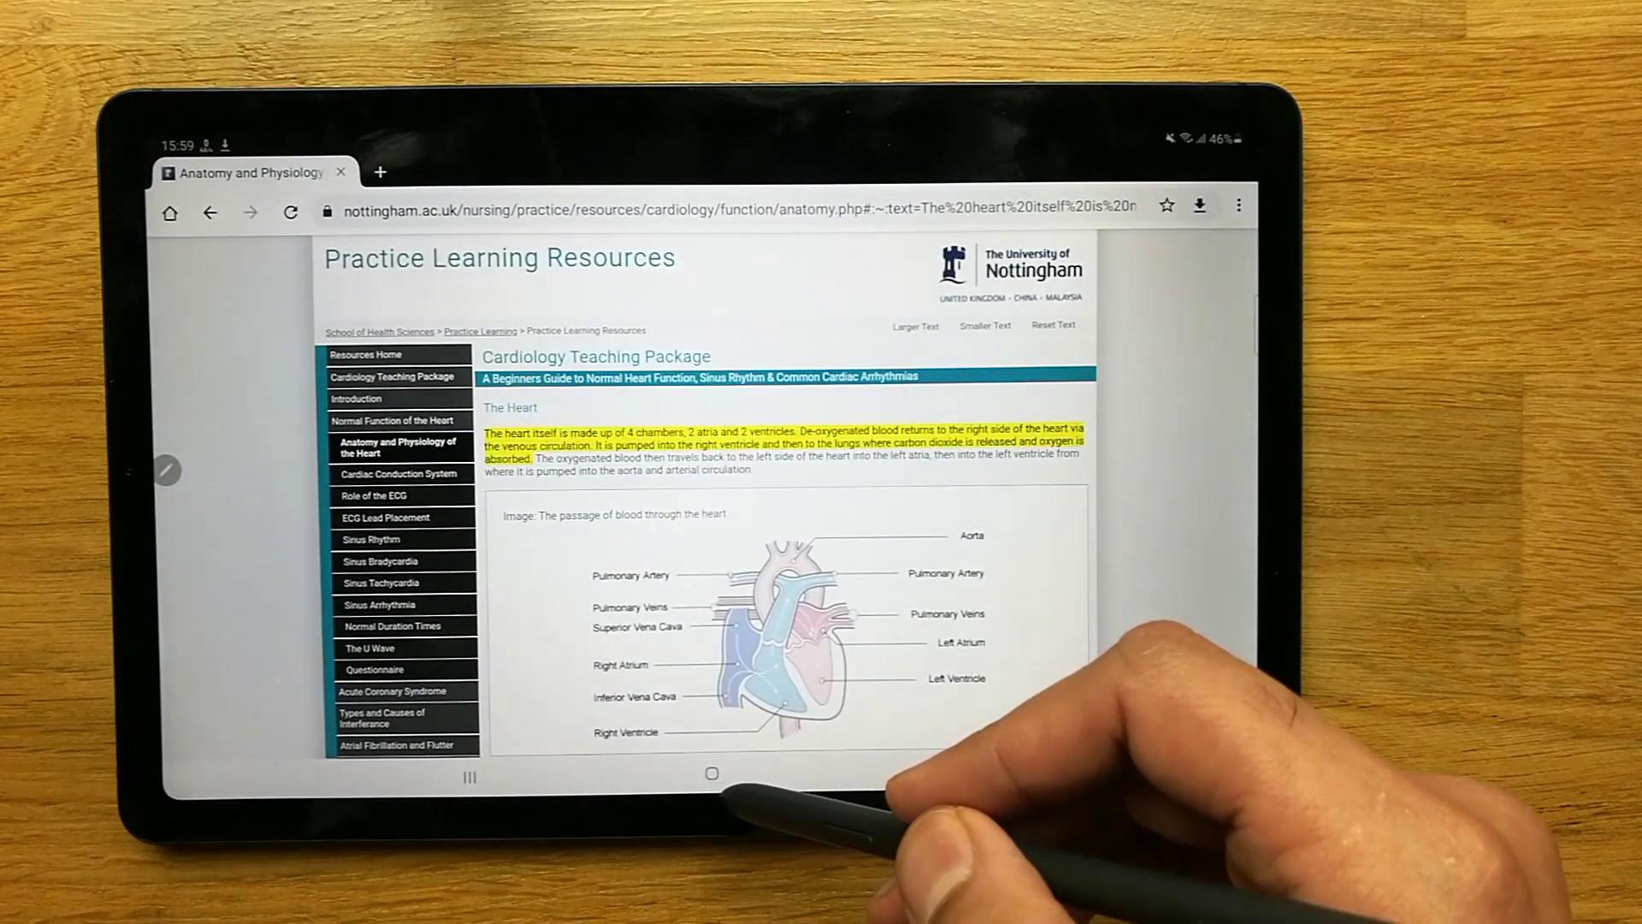
Go home, open the app drawer's second page, and launch NetSpeed Indicator
left_click(713, 773)
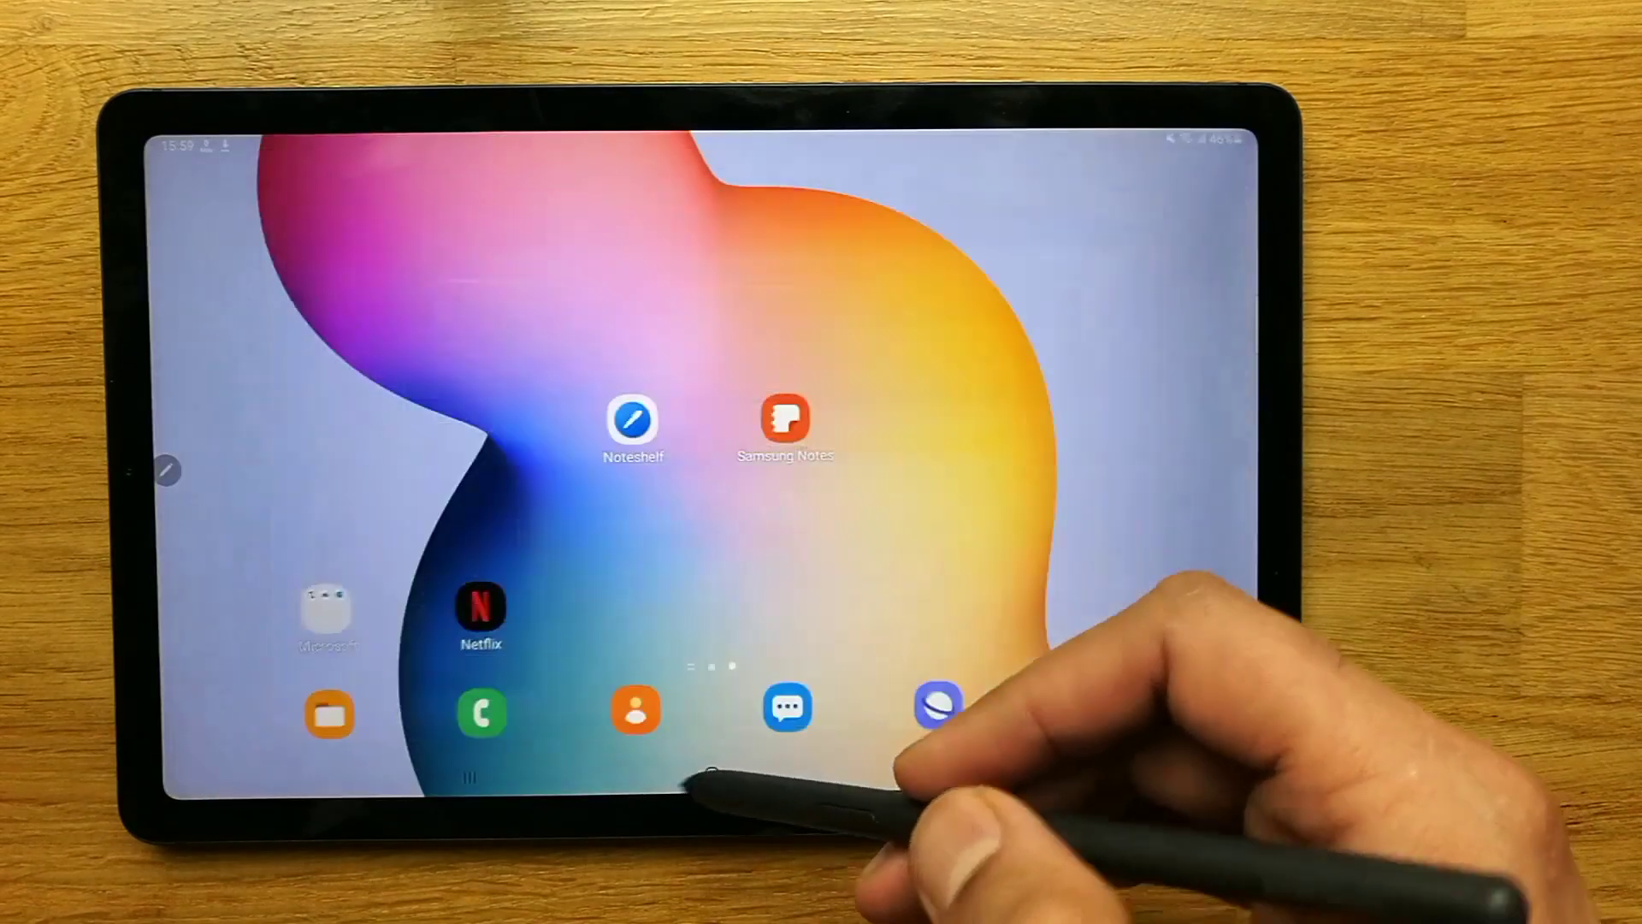
left_click_drag(887, 614, 897, 487)
left_click_drag(1064, 586, 850, 569)
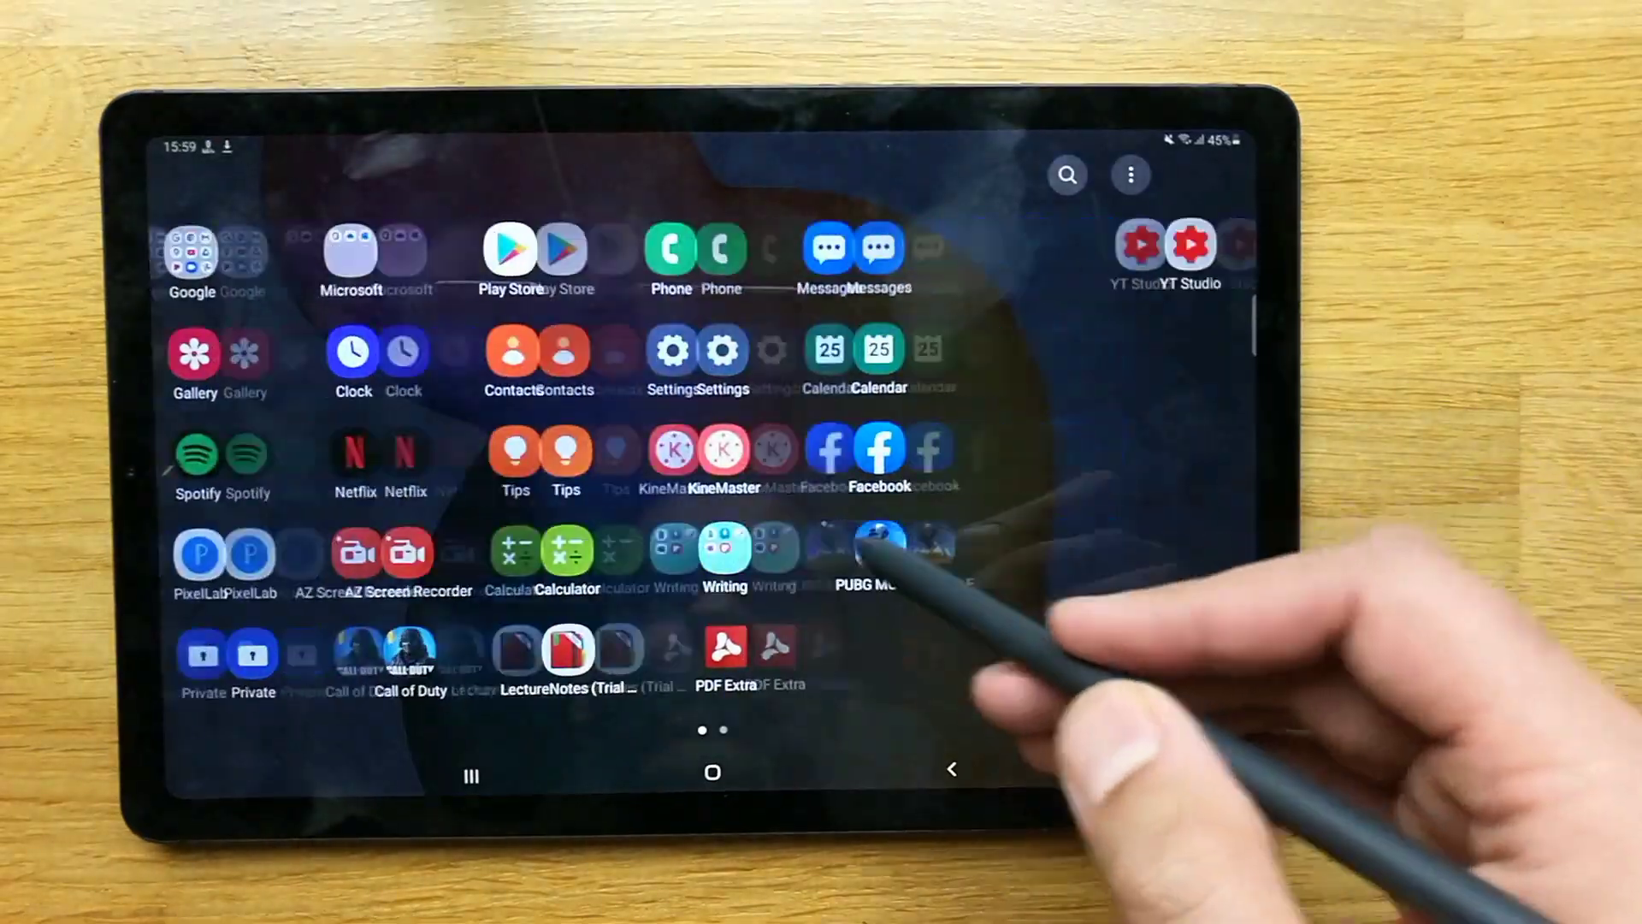
left_click(1100, 250)
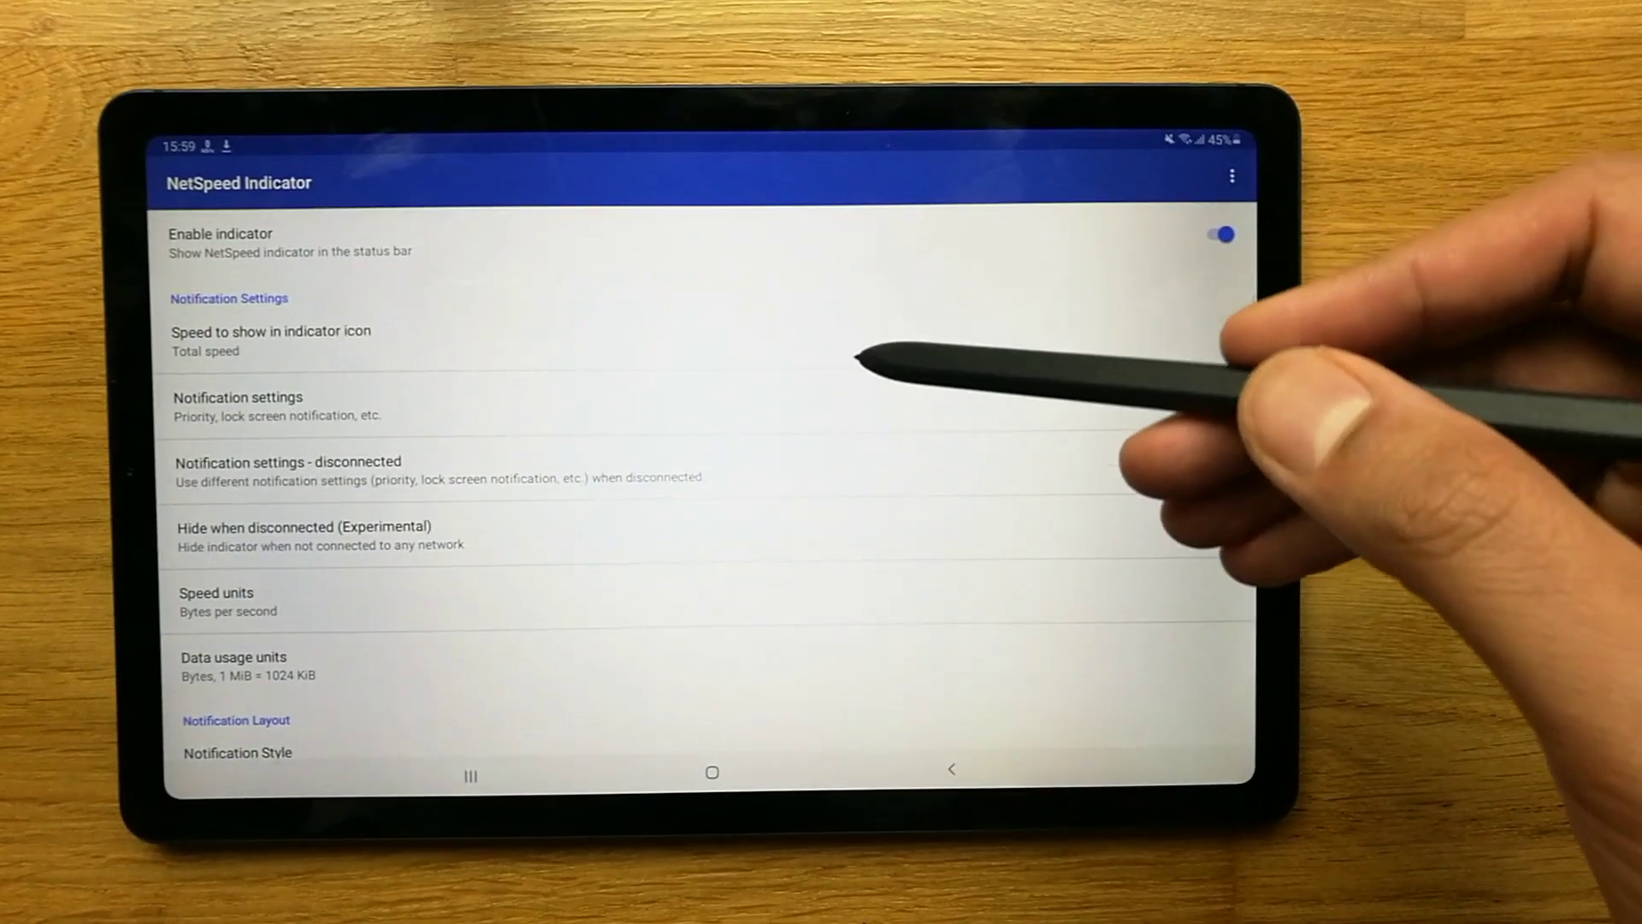
scroll(921, 453, "down", 2)
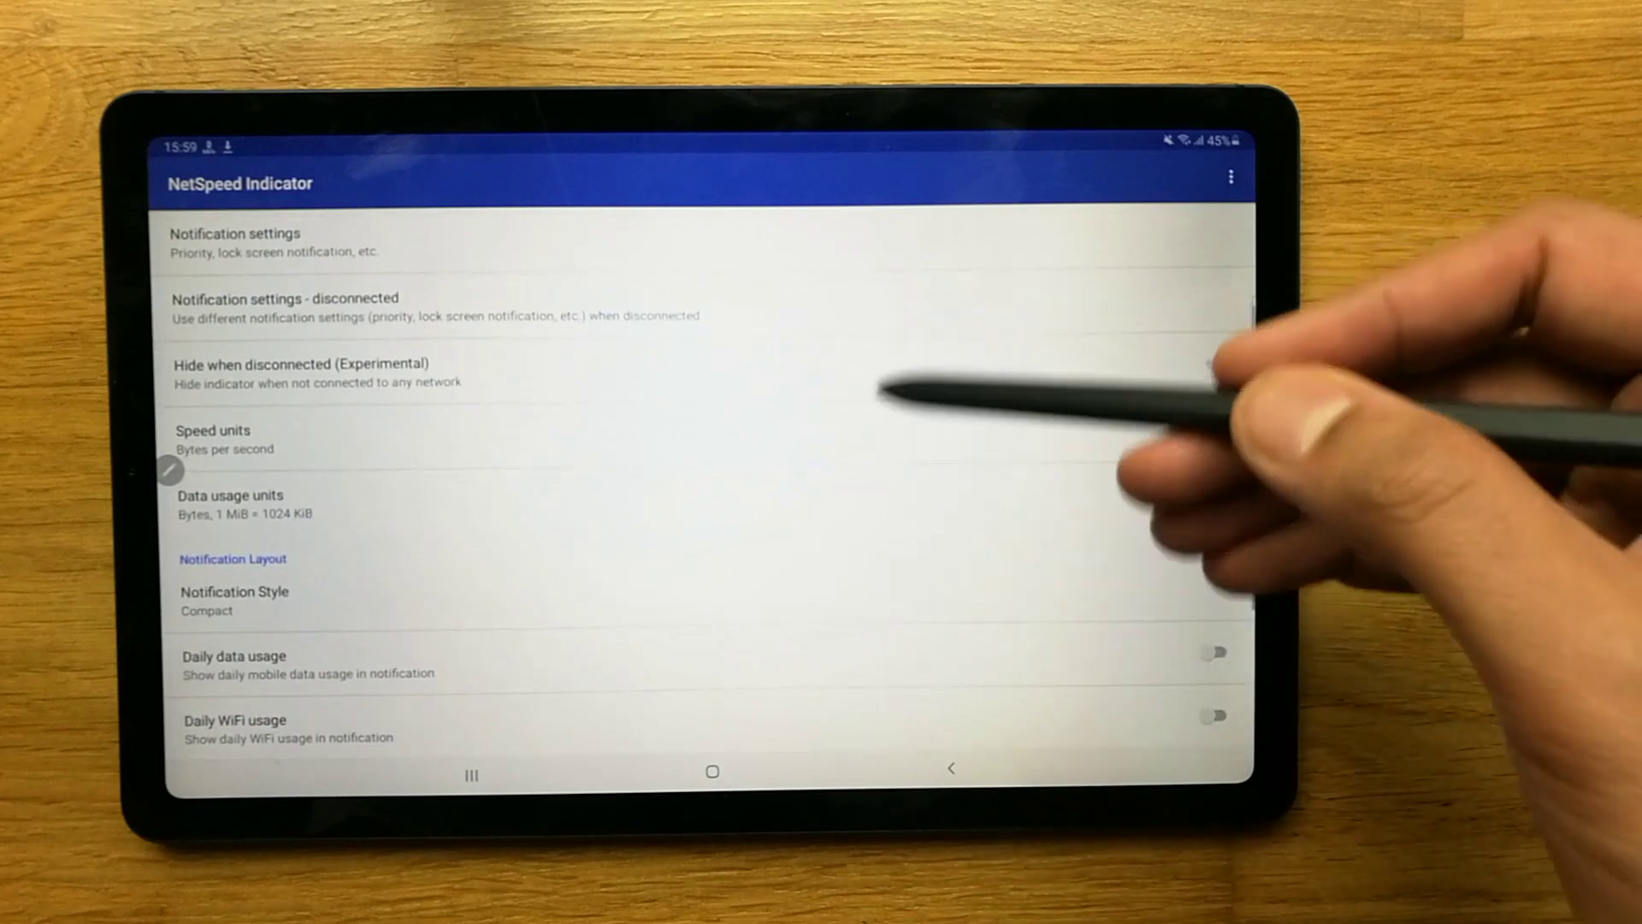
Turn on Hide when disconnected, keep the Compact notification style, and dismiss the overflow menu
left_click(879, 385)
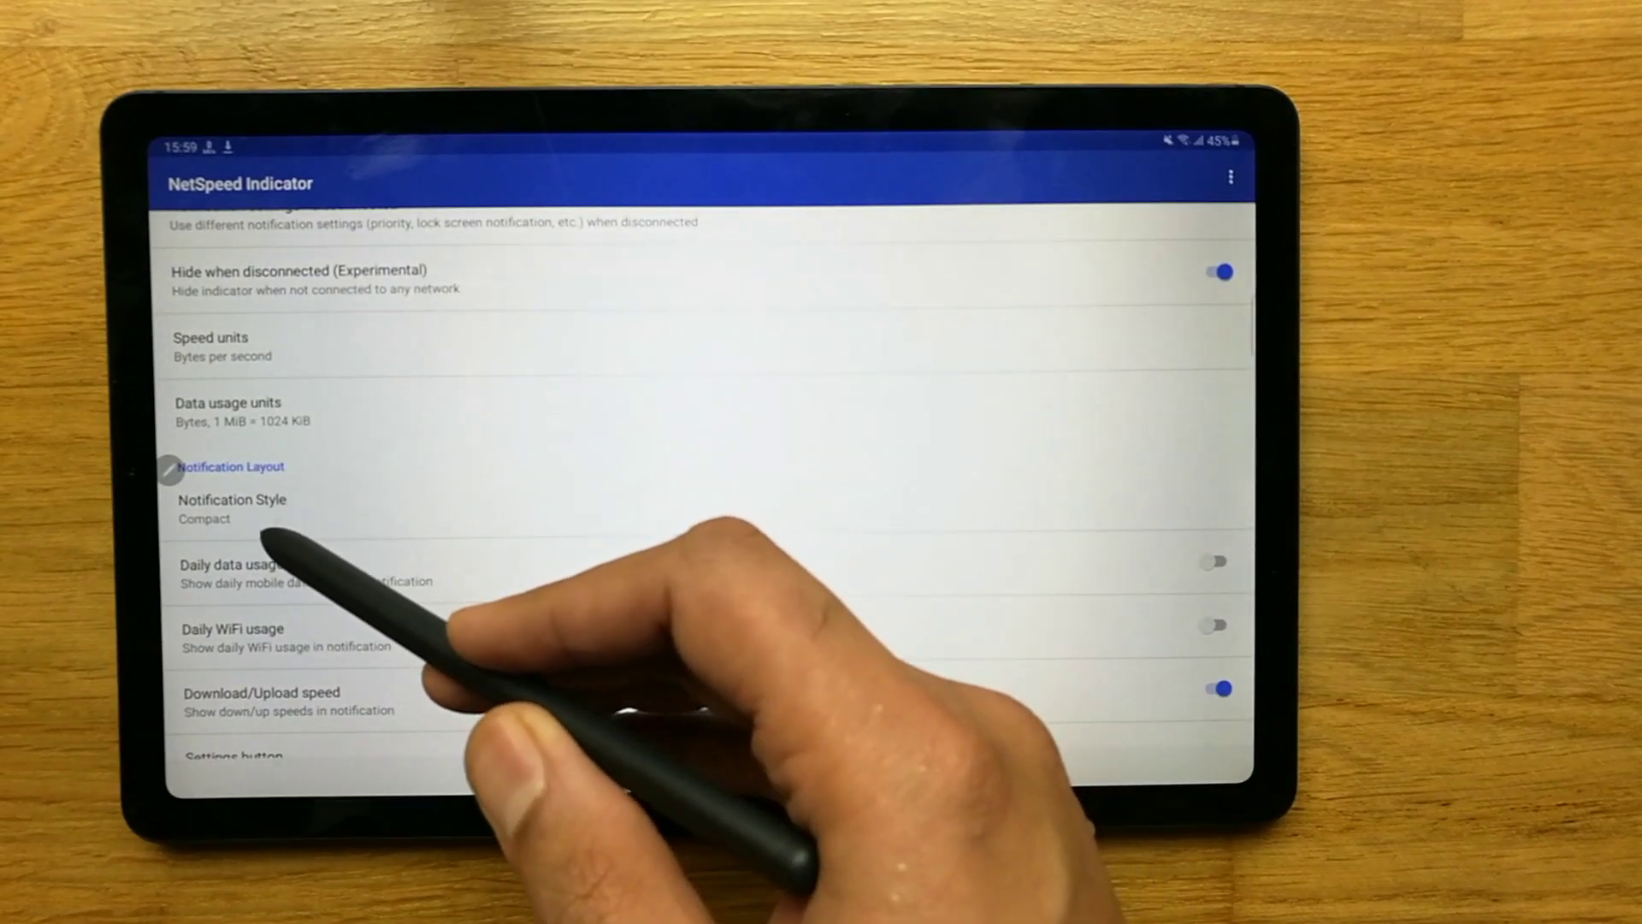
scroll(552, 667, "down", 1)
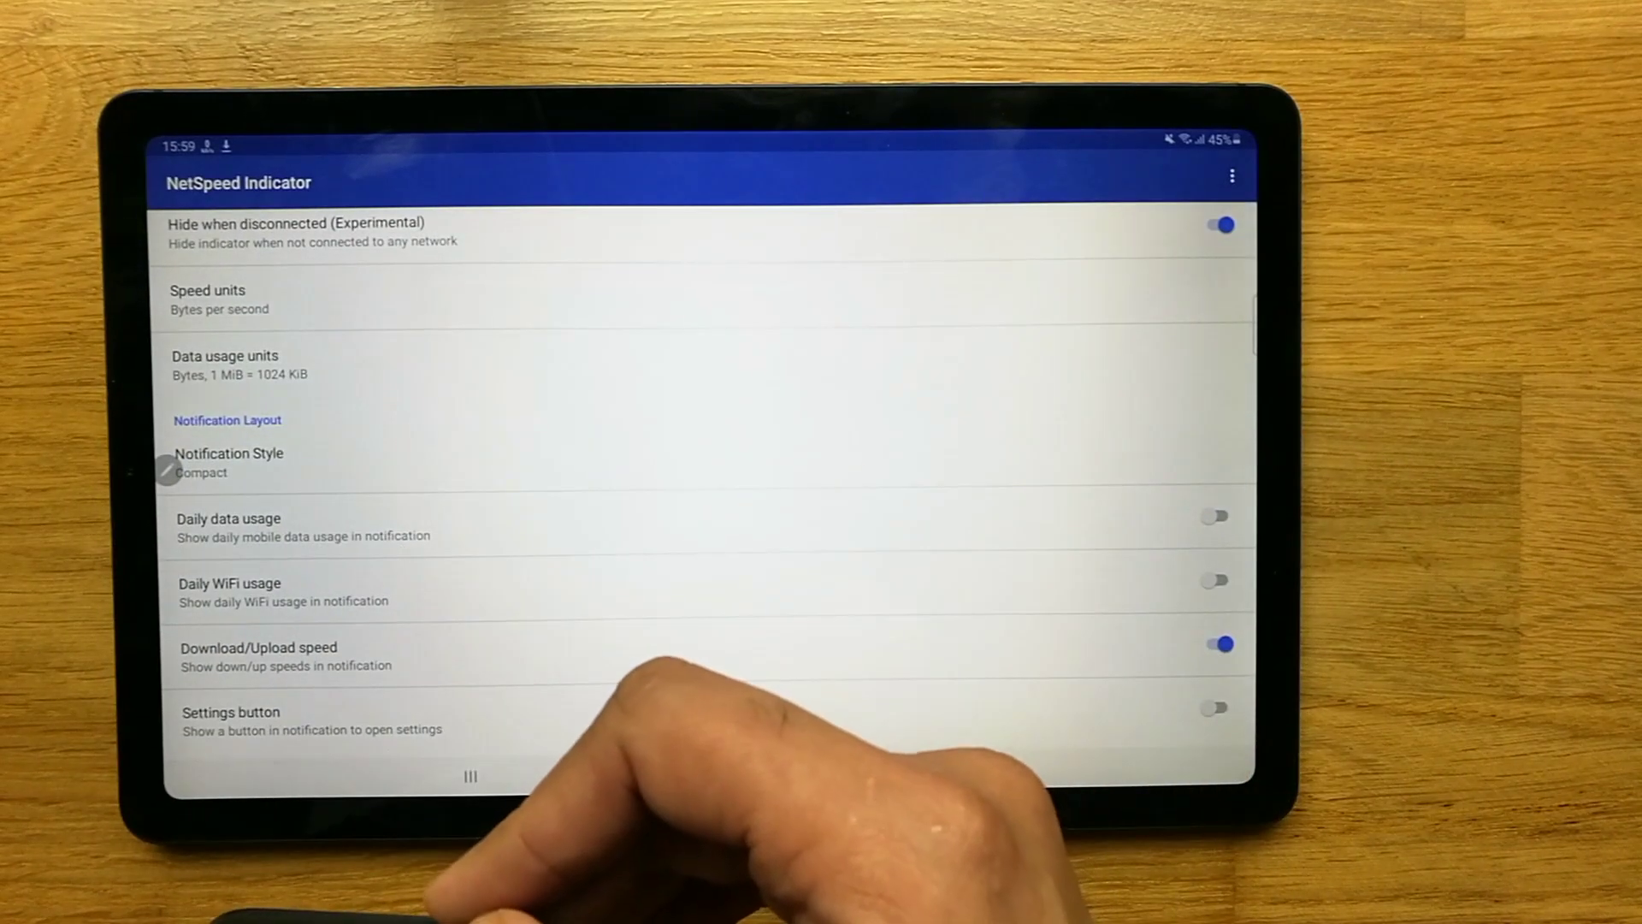
left_click(295, 466)
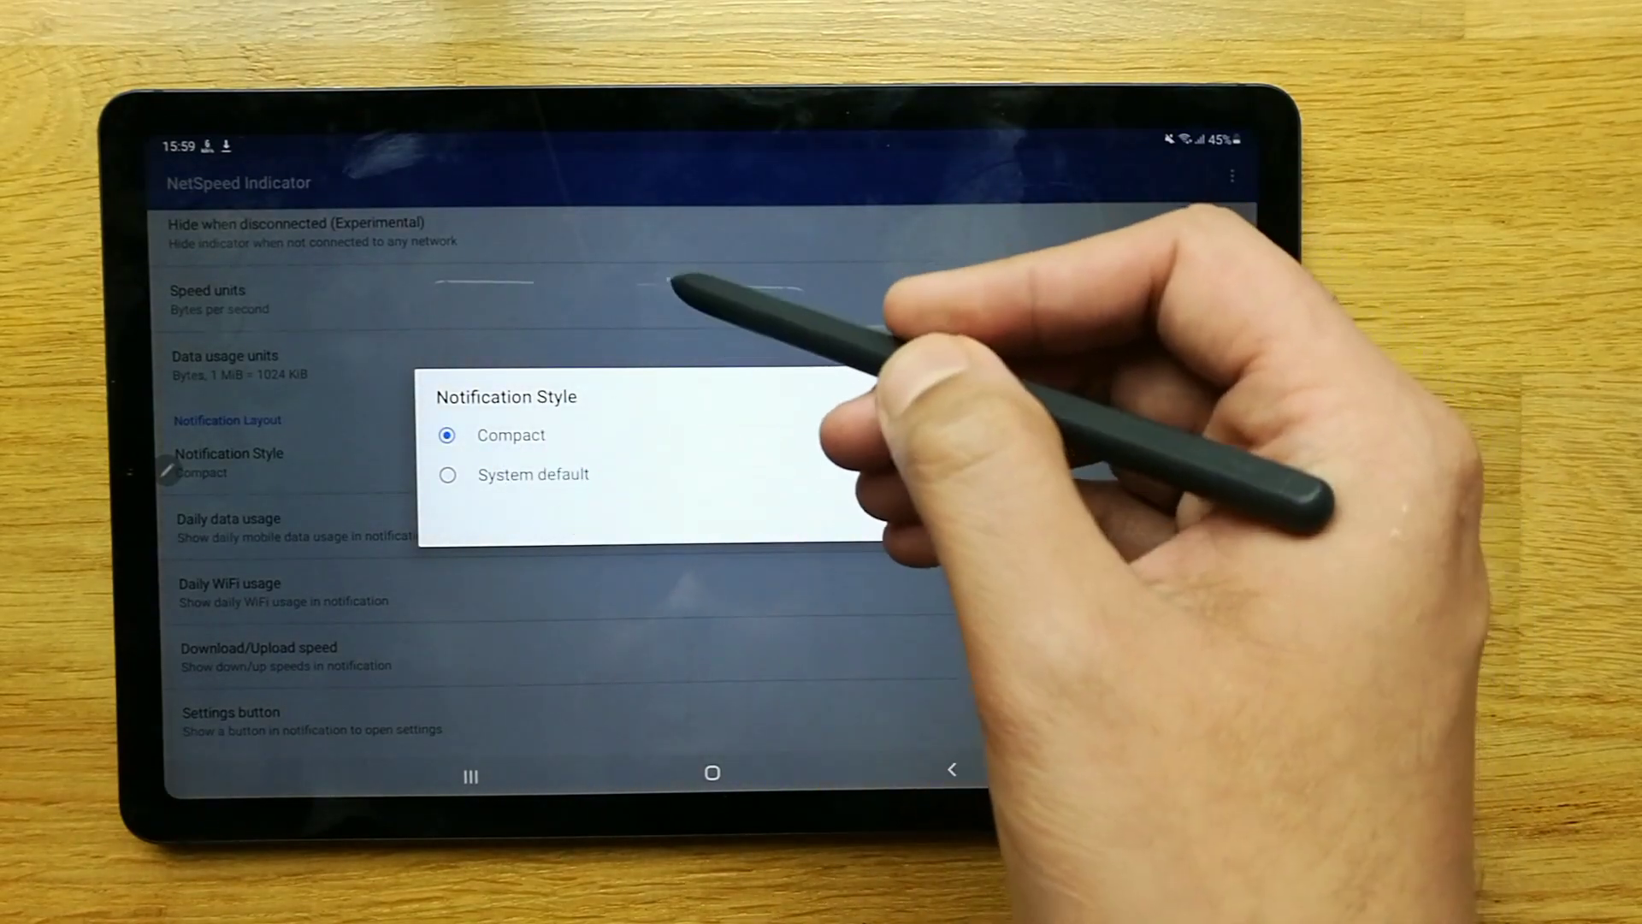
left_click(674, 284)
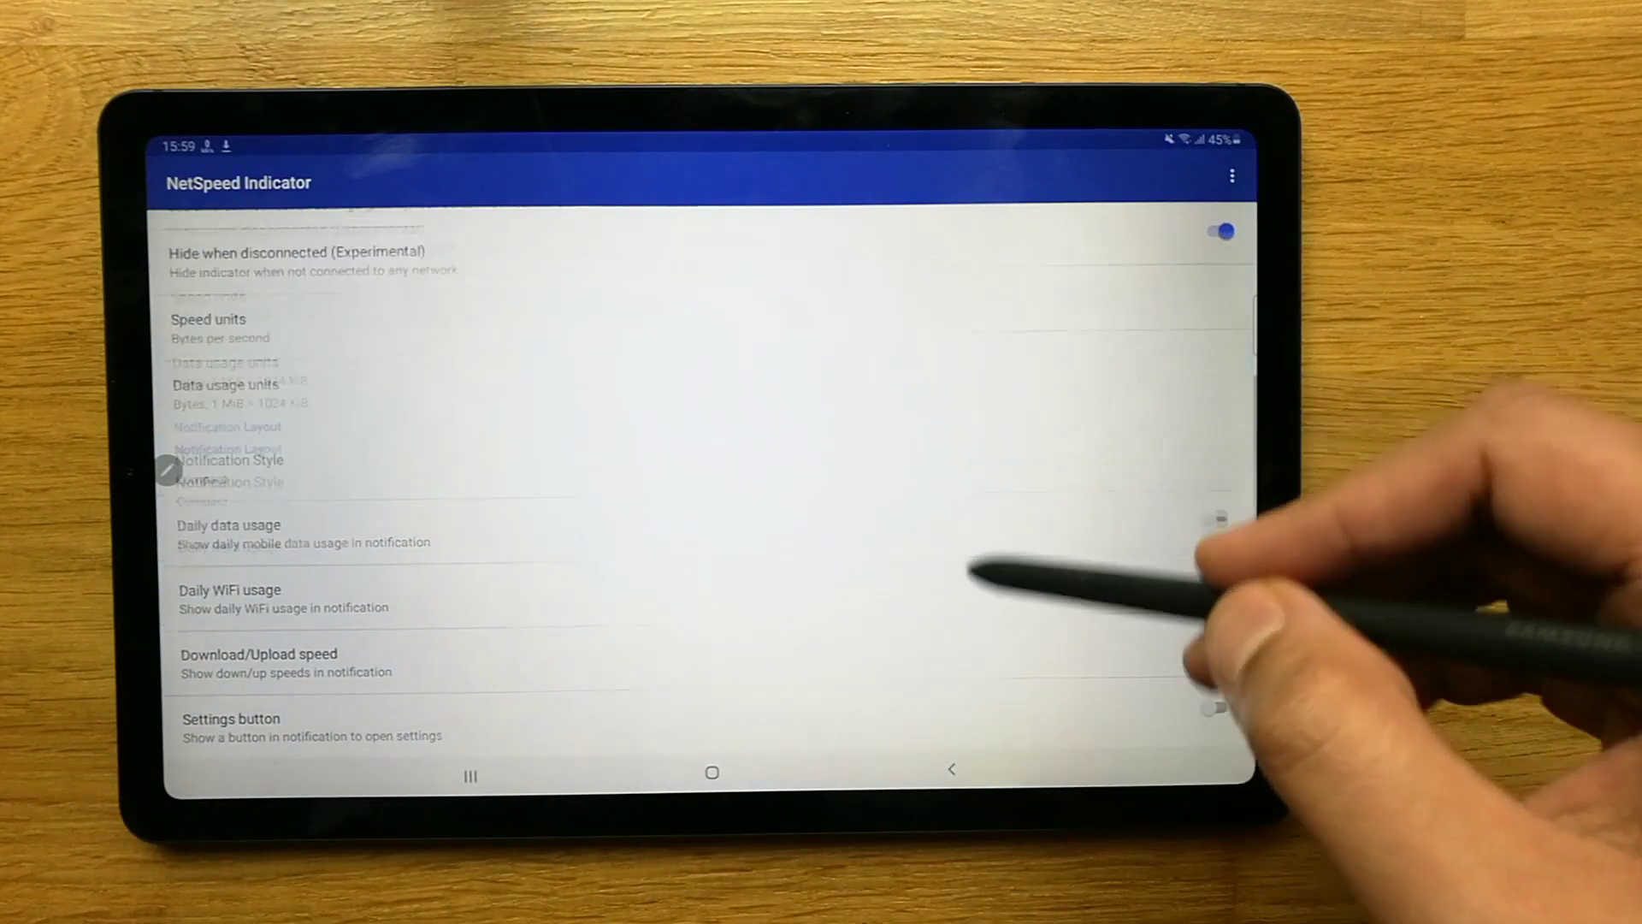
scroll(989, 568, "up", 3)
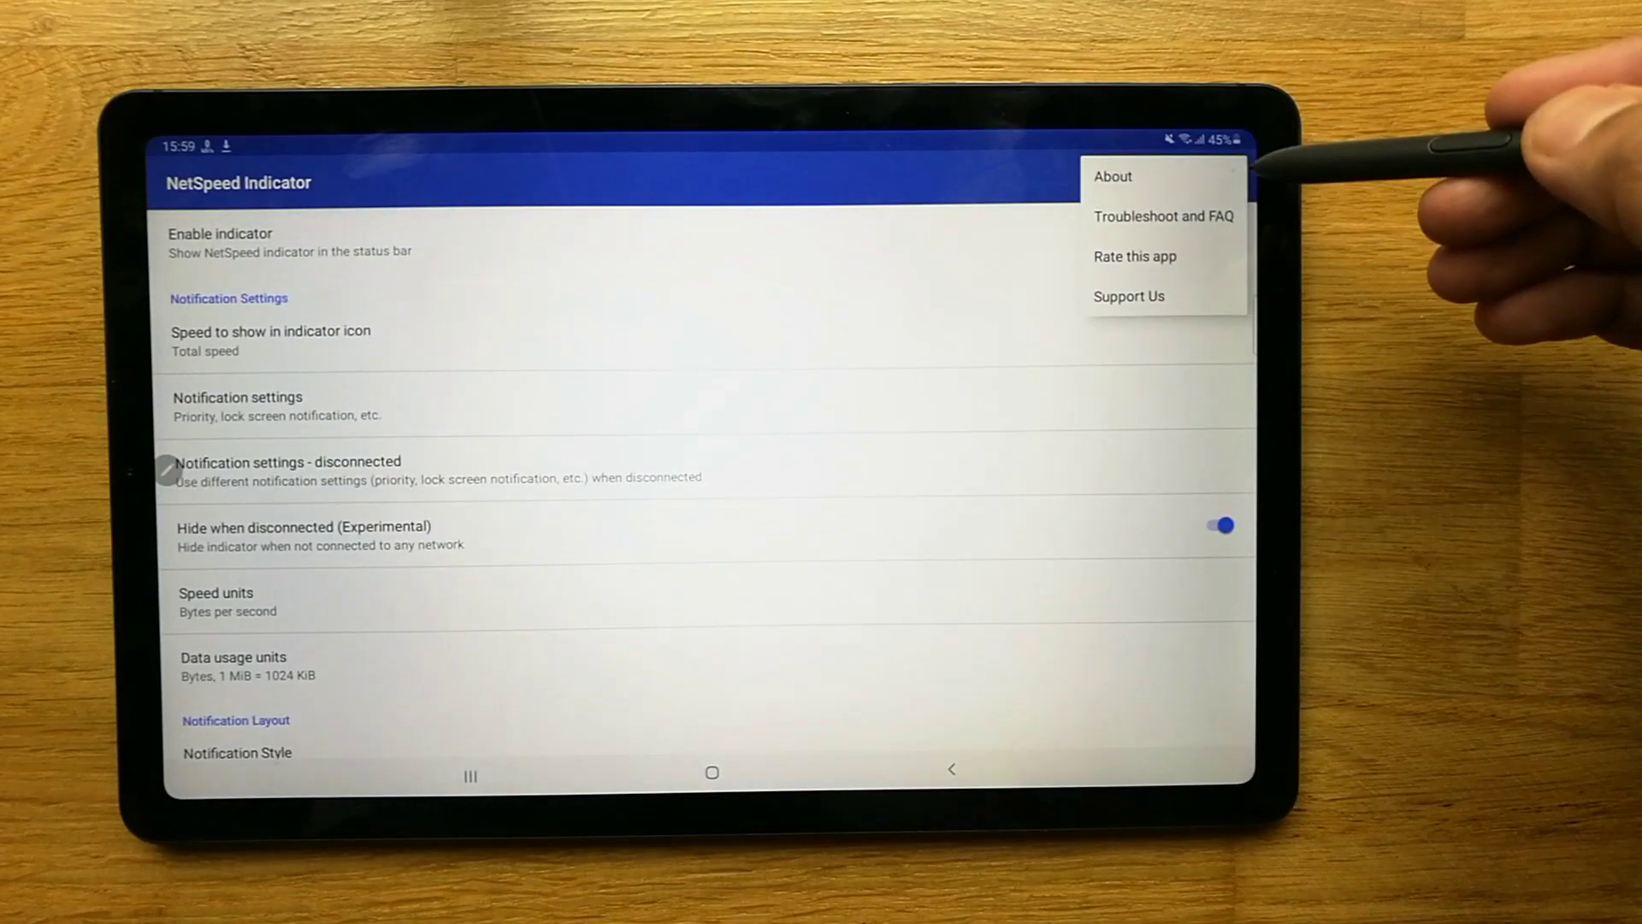
left_click(873, 238)
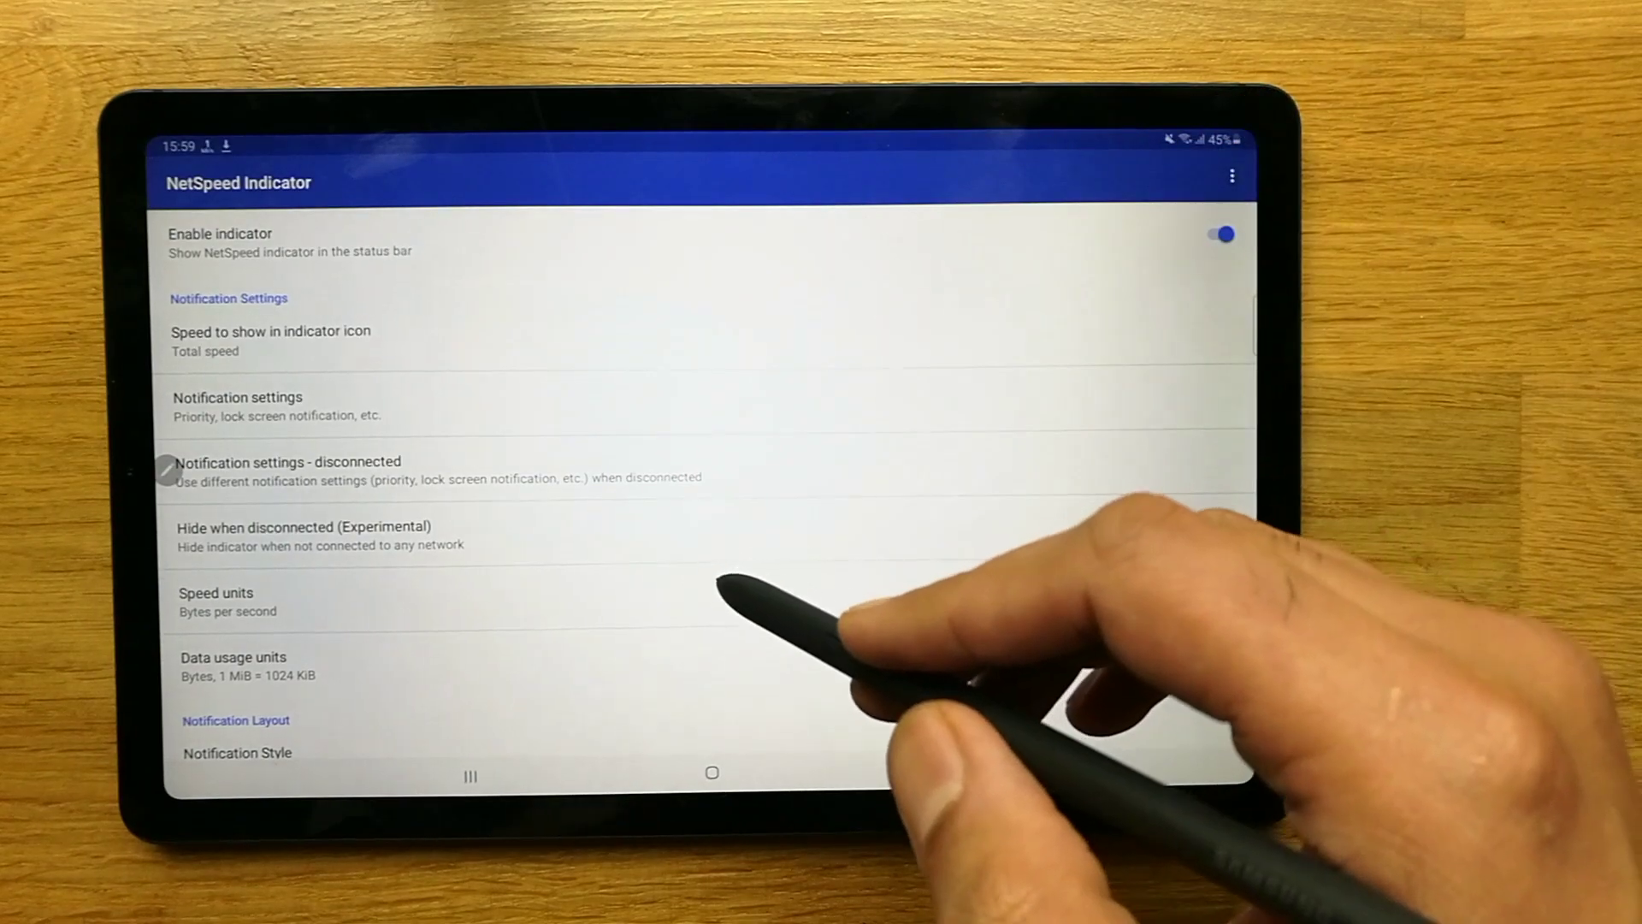
scroll(542, 681, "down", 1)
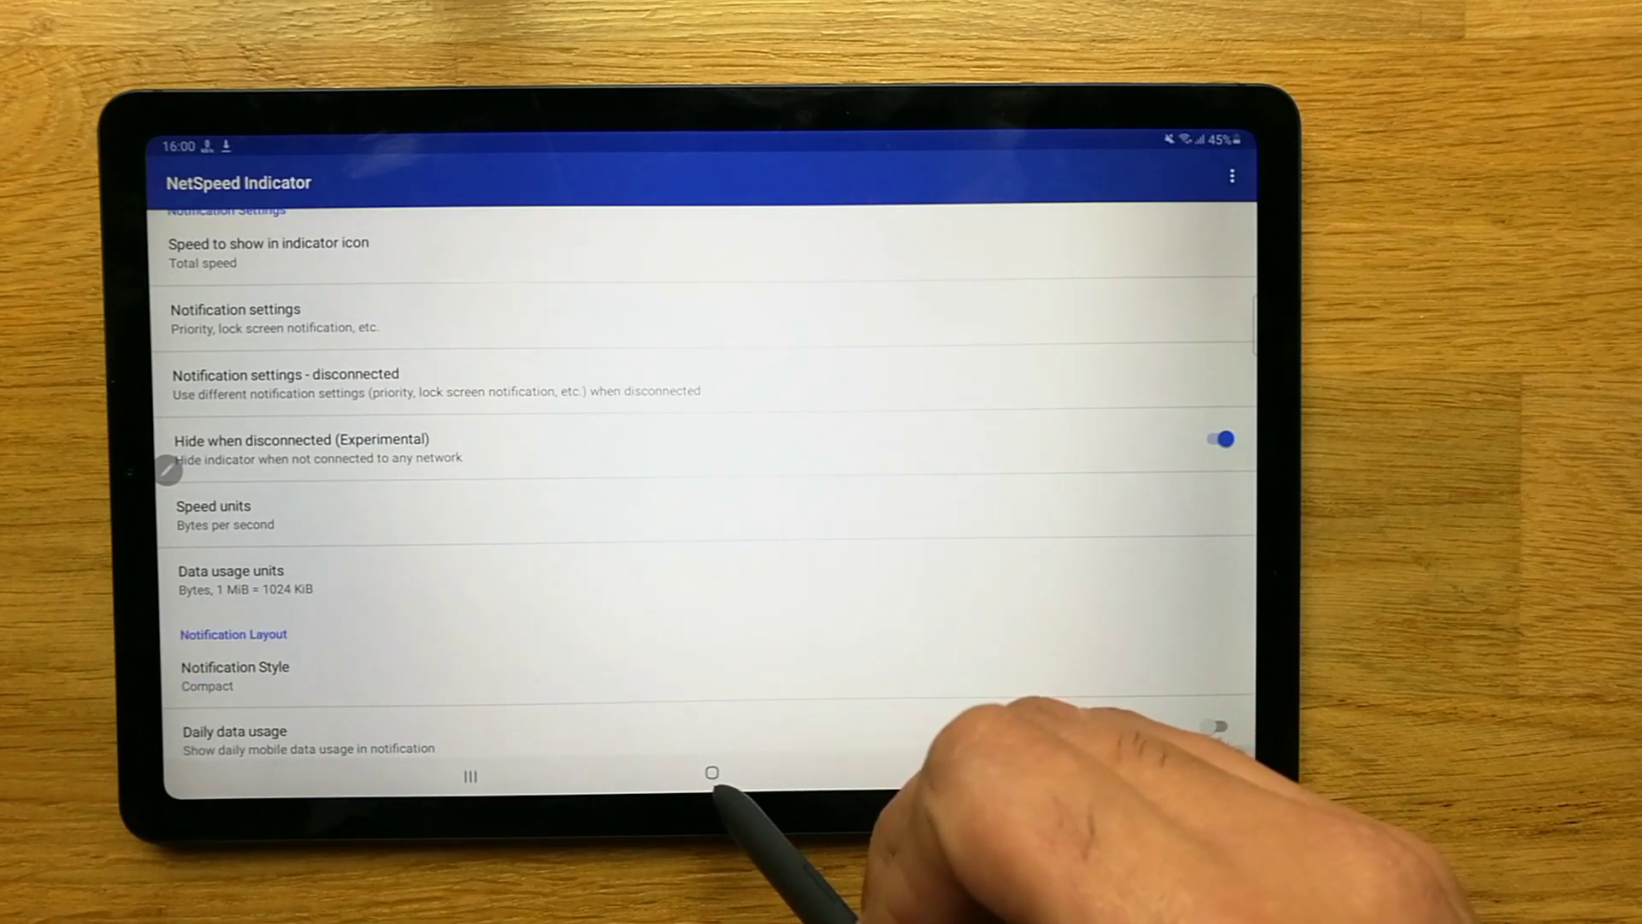
Leave NetSpeed Indicator settings for the Android home screen
left_click(712, 773)
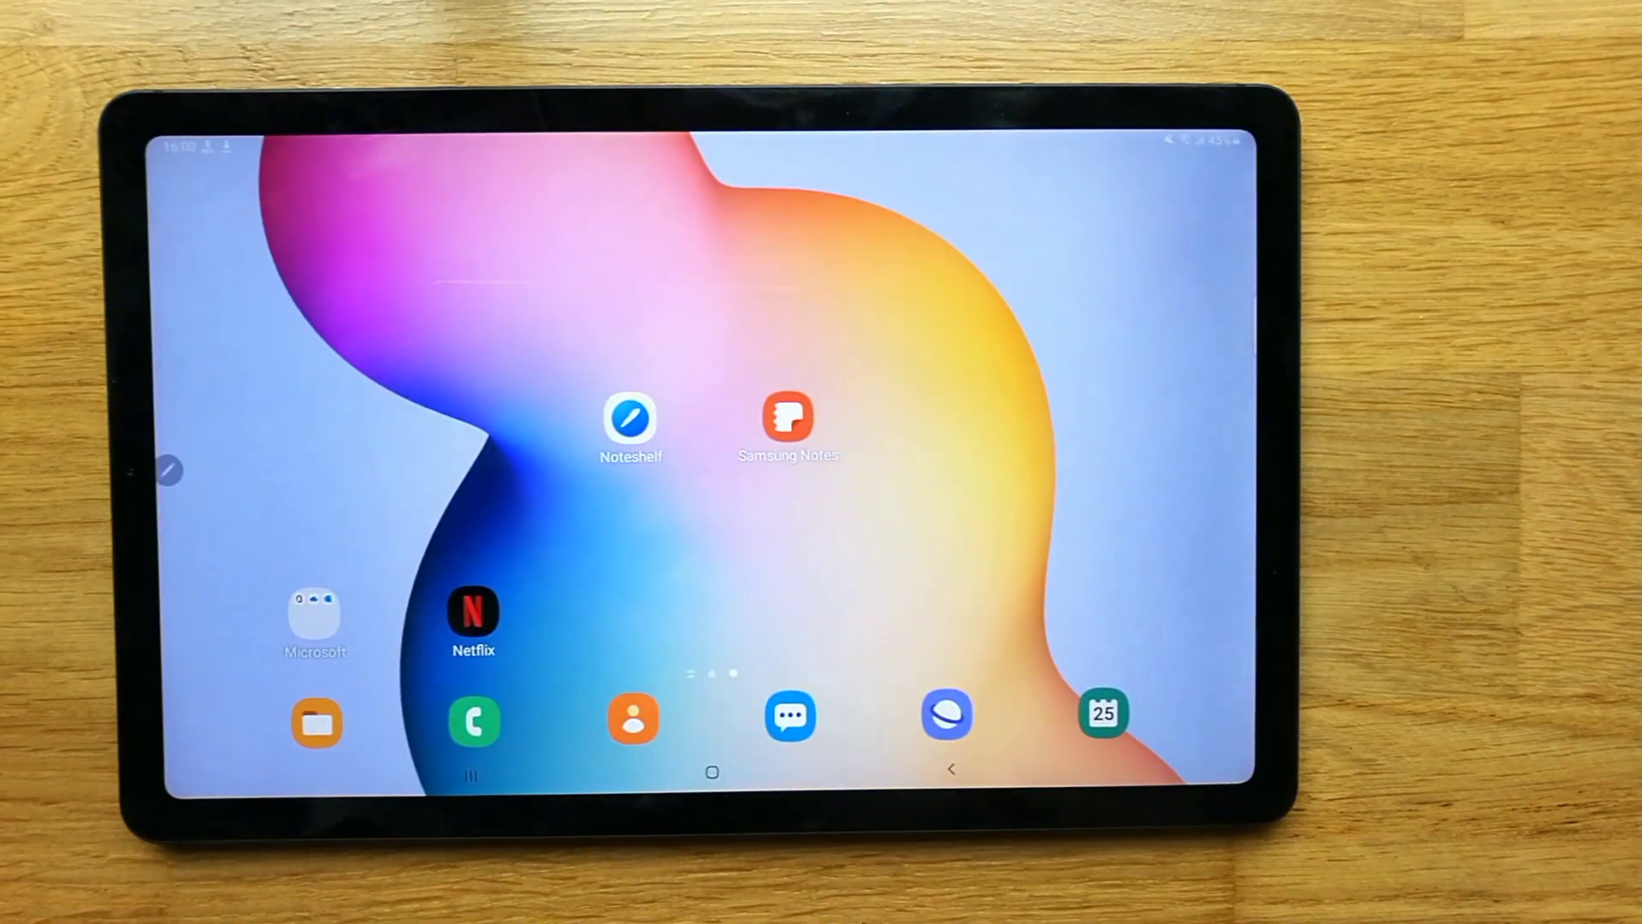